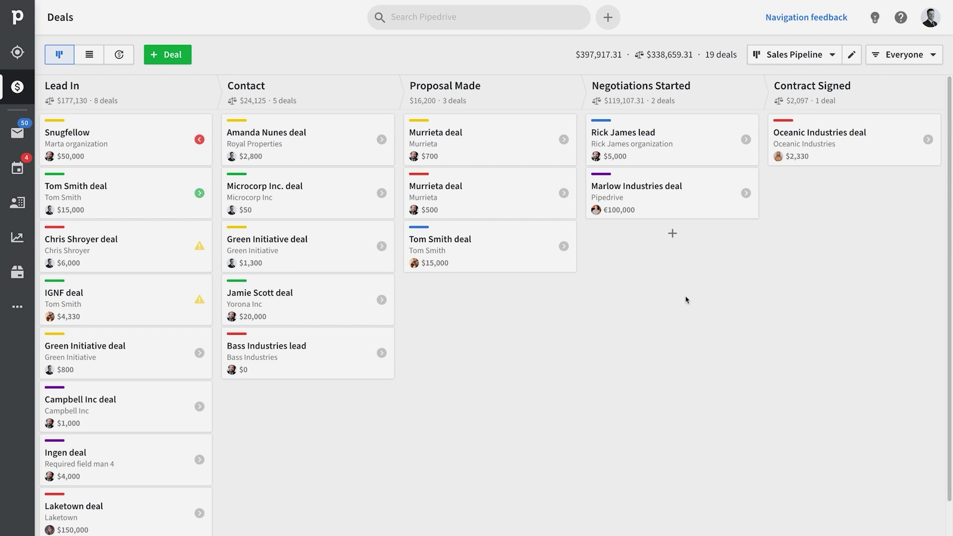
# - Set up the person-label email template to send to the person's primary email
pyautogui.scroll(-1, 687, 300)
pyautogui.scroll(1, 687, 300)
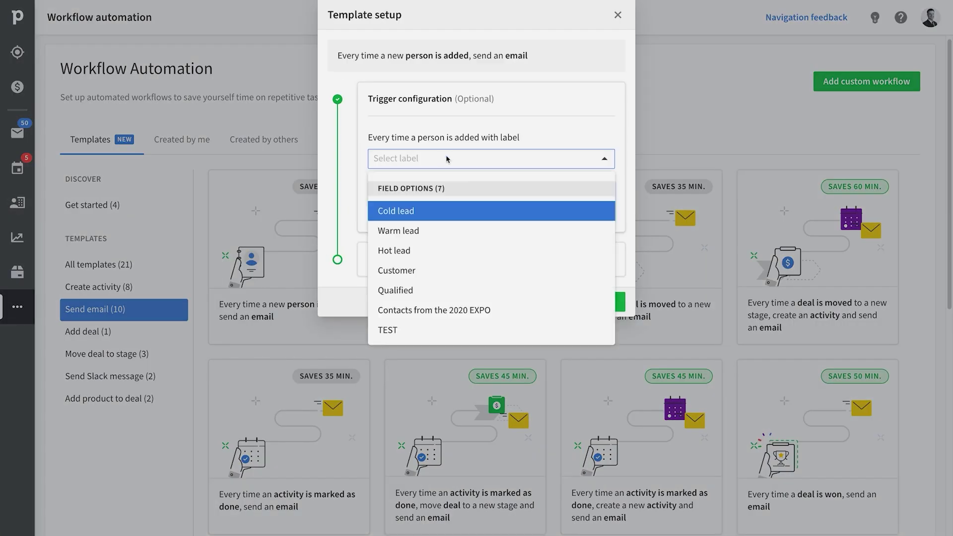
pyautogui.click(436, 285)
pyautogui.click(448, 267)
pyautogui.click(456, 204)
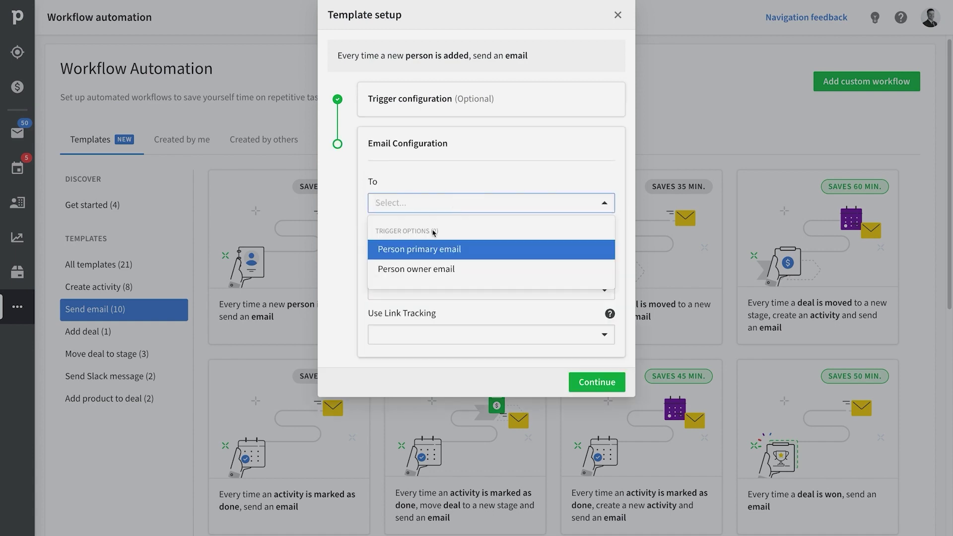
pyautogui.click(432, 249)
pyautogui.click(415, 247)
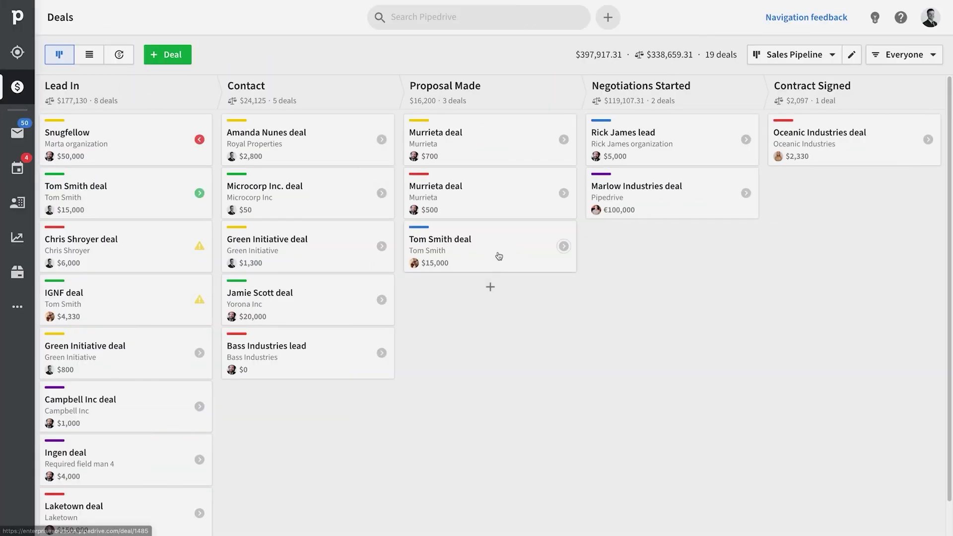
# - Move the contact's deal into Negotiations Started and set the person's job title to CEO
pyautogui.moveTo(498, 255); pyautogui.dragTo(655, 268)
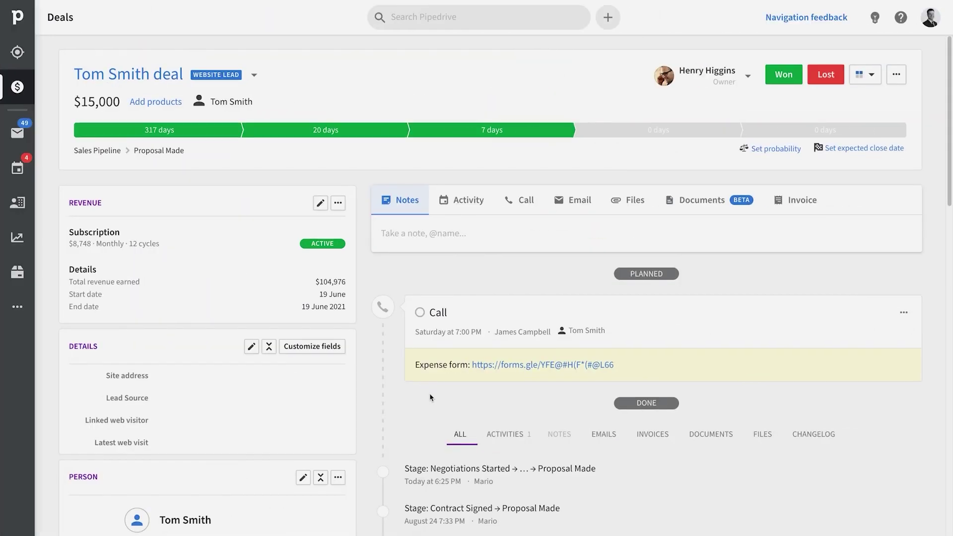
pyautogui.scroll(-8, 430, 397)
pyautogui.click(217, 423)
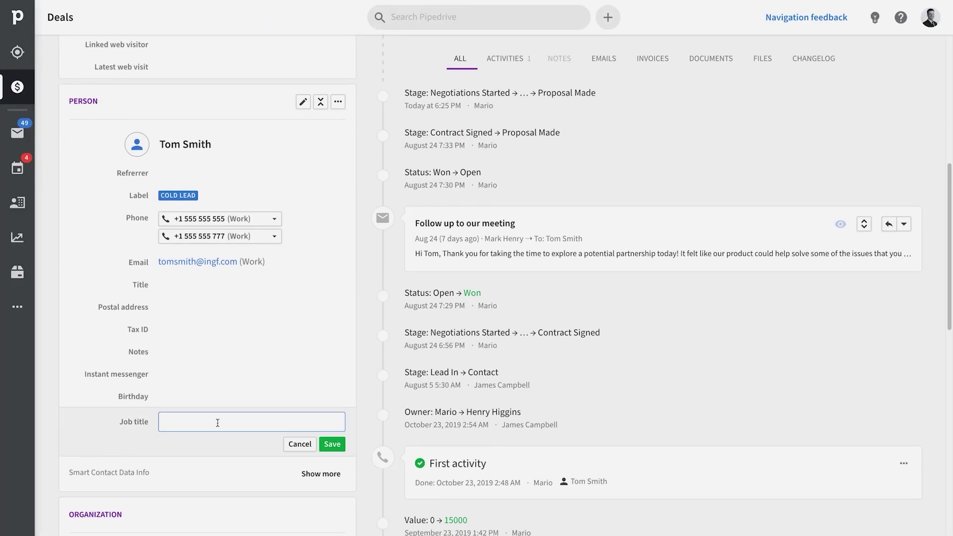
pyautogui.write('CEO')
pyautogui.click(332, 444)
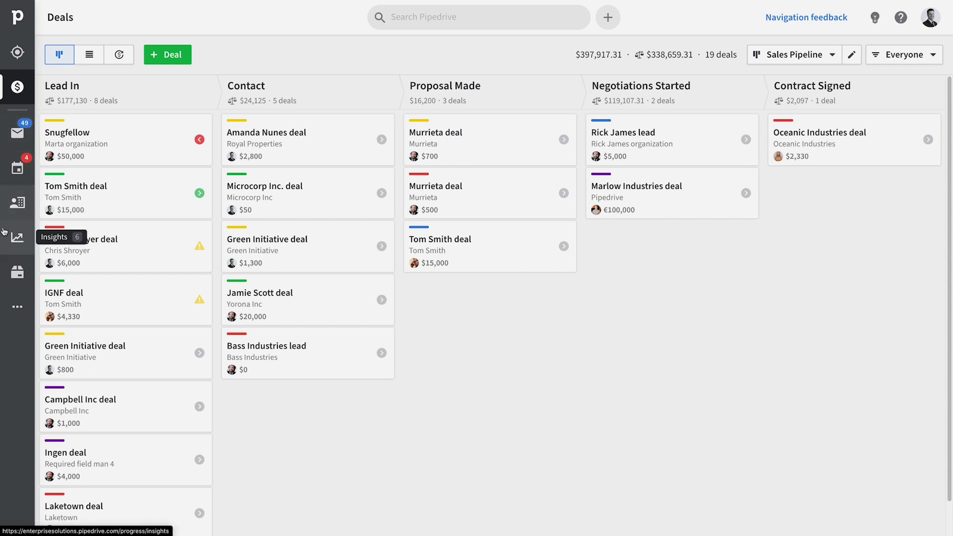
# - Browse the workflow automation templates created by other users
pyautogui.click(29, 310)
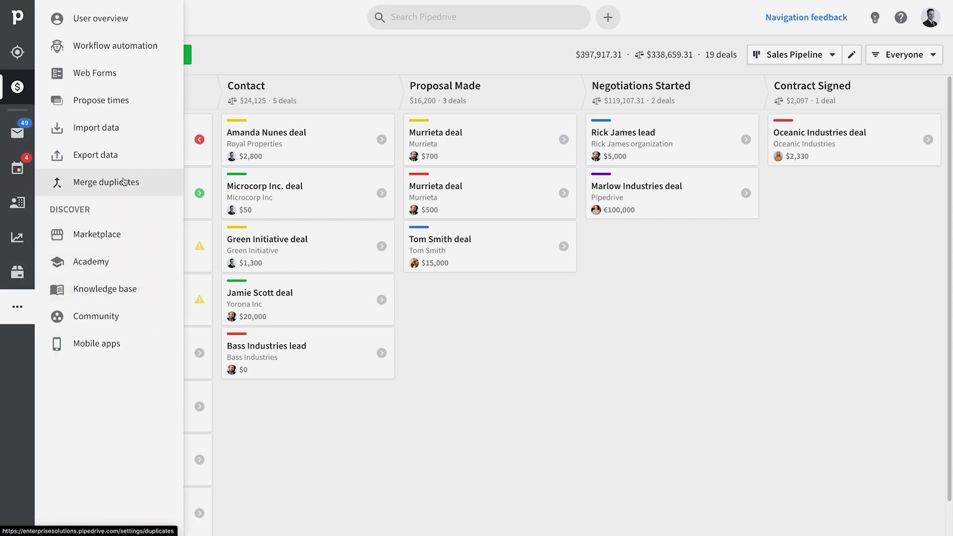
pyautogui.click(124, 55)
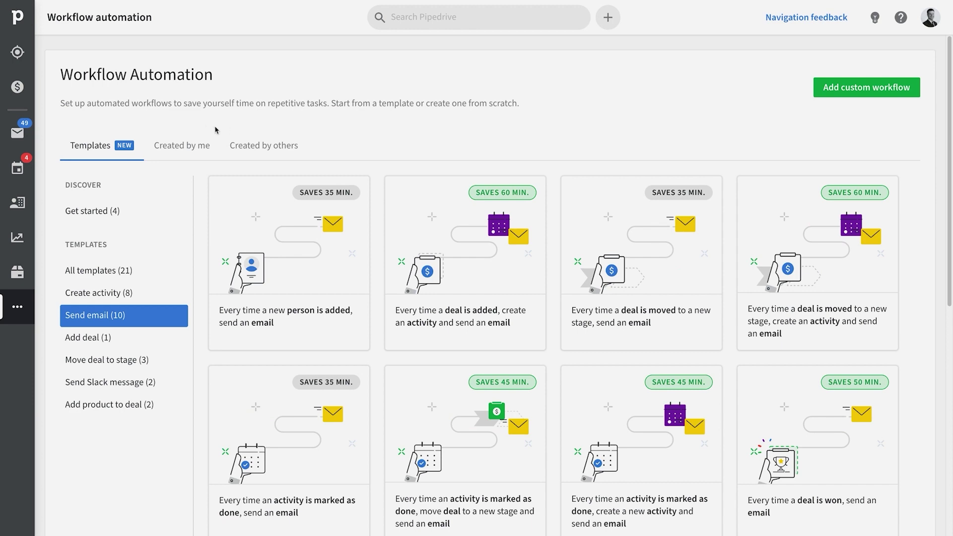
pyautogui.click(248, 145)
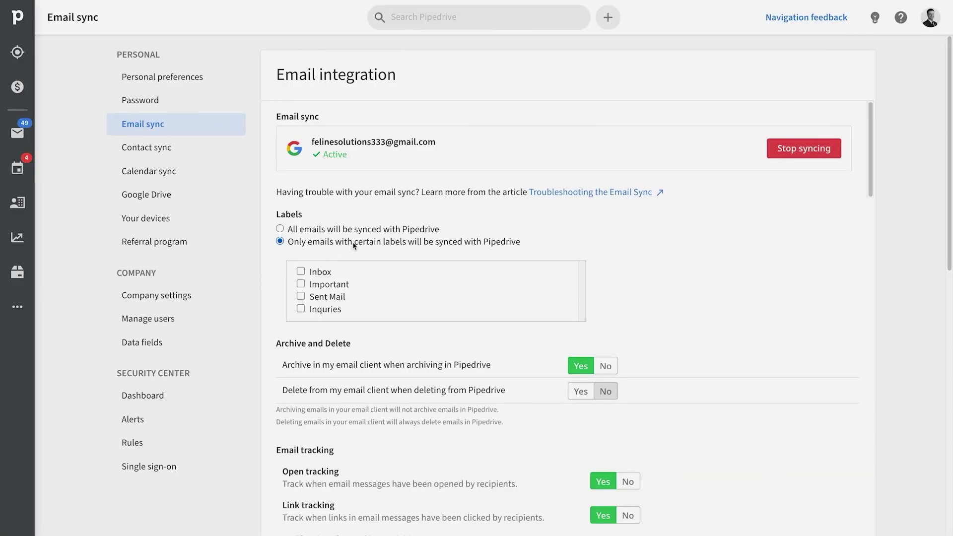
# - Switch email sync to all emails and toggle the Create workflows permission
pyautogui.click(347, 230)
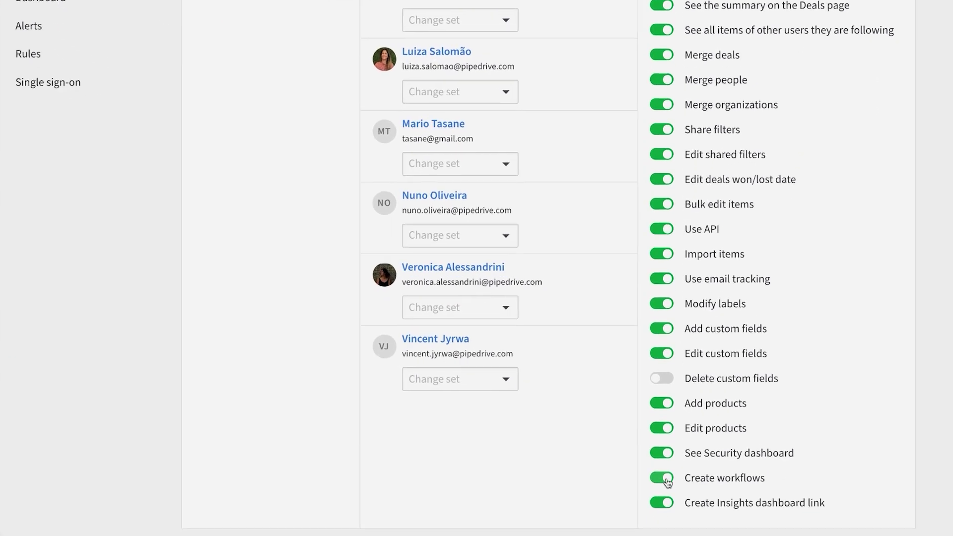
pyautogui.click(665, 480)
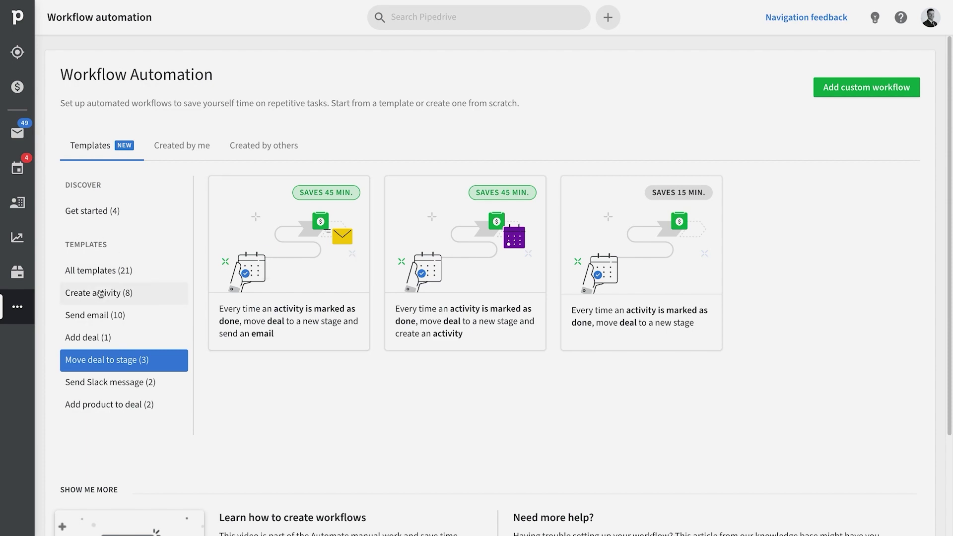
# - Start the deal-added email template, triggering on deals added to the Contact stage
pyautogui.click(96, 315)
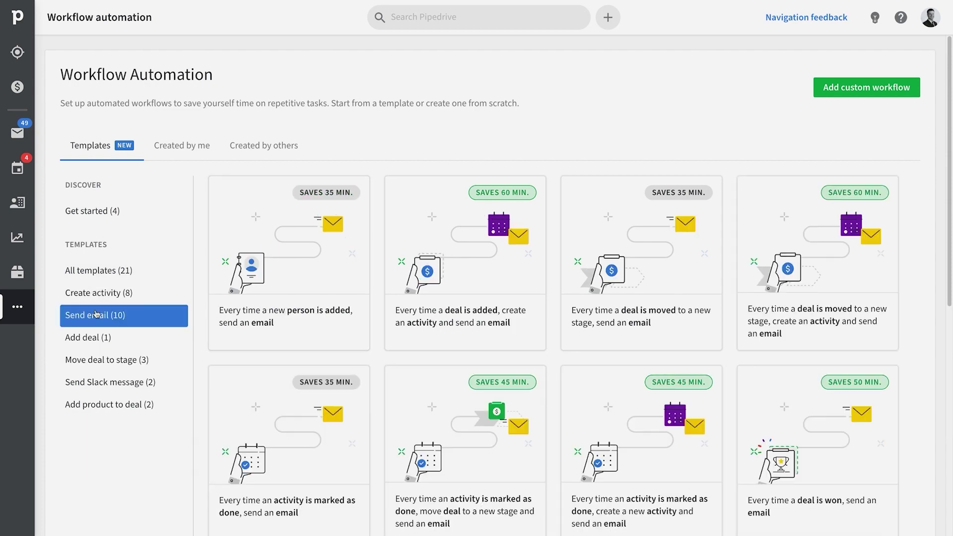
pyautogui.click(487, 255)
pyautogui.click(508, 161)
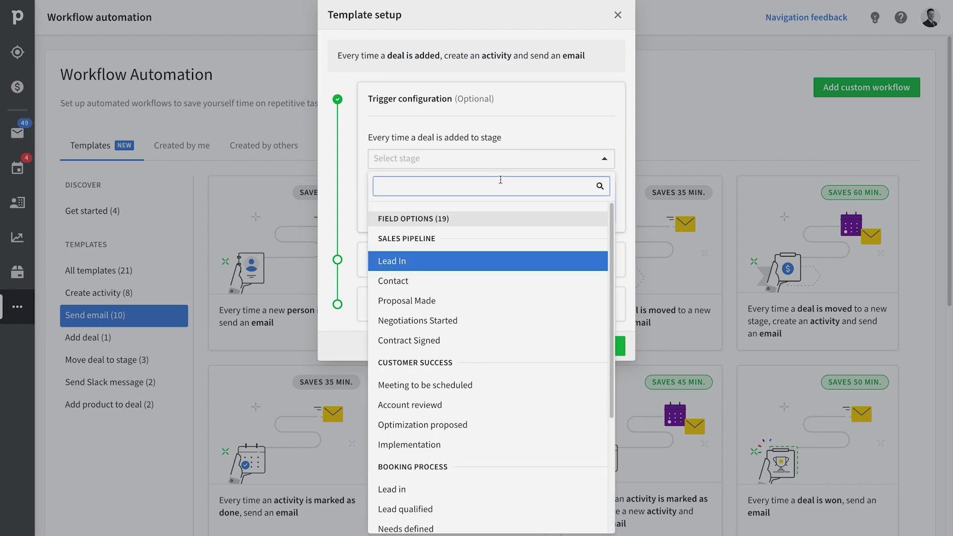
pyautogui.click(473, 285)
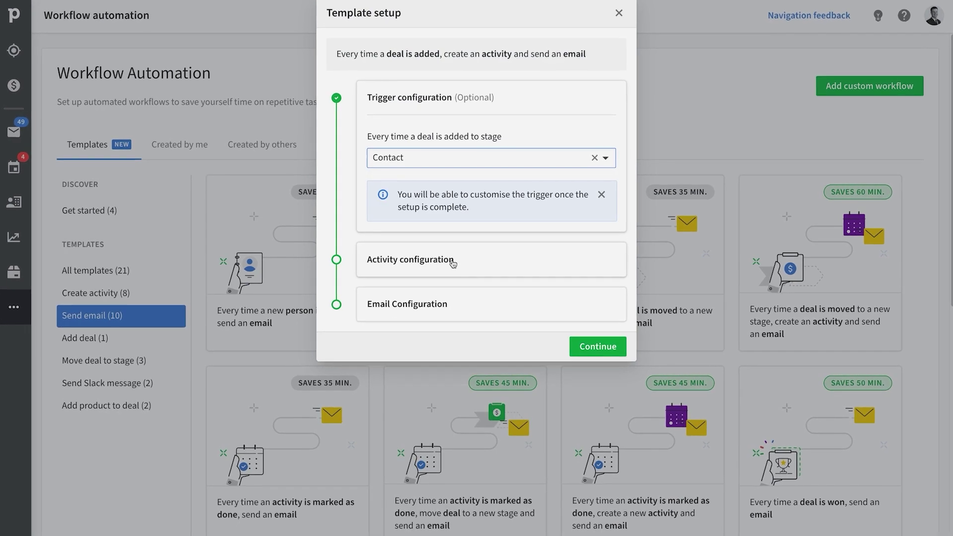
# - Make the template's activity a Call due the same day, then begin a custom workflow
pyautogui.click(453, 263)
pyautogui.click(452, 210)
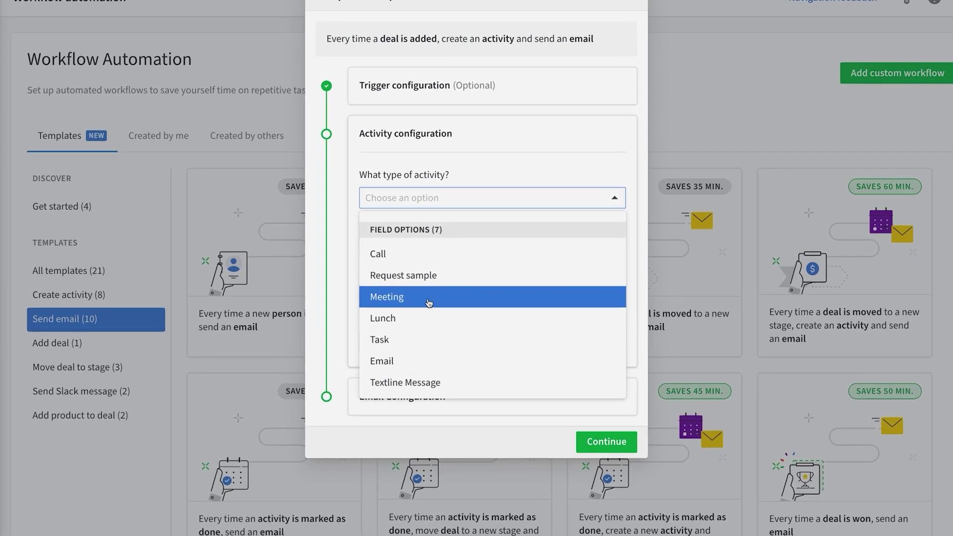
pyautogui.click(420, 254)
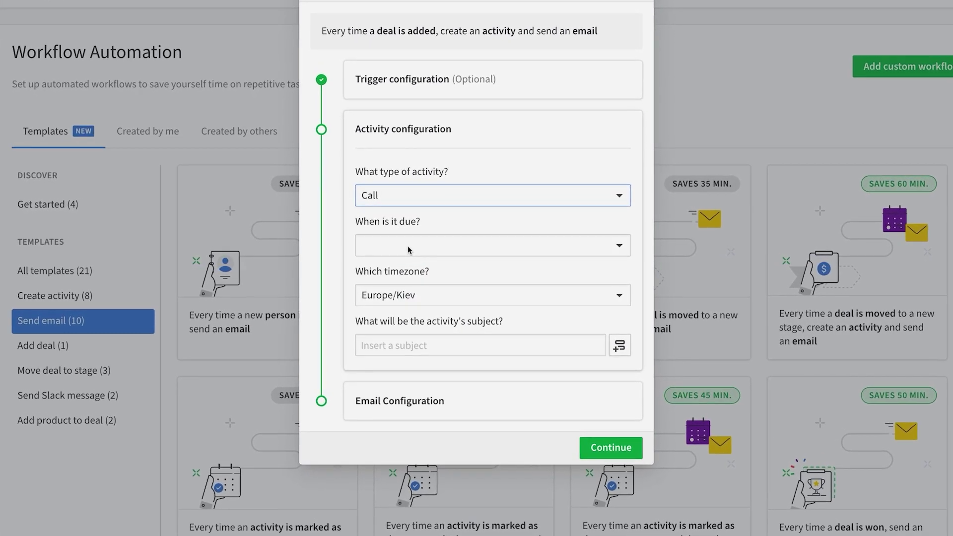
pyautogui.click(407, 246)
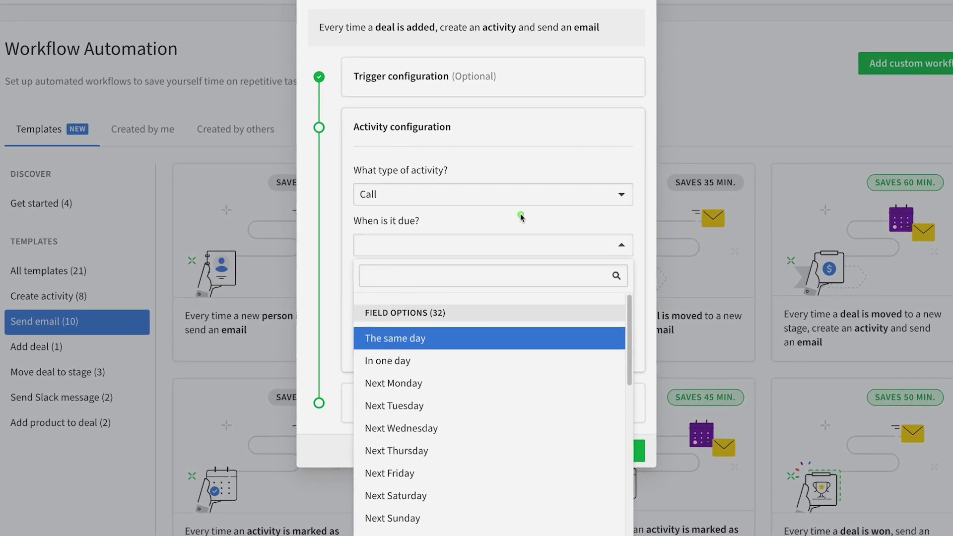
pyautogui.click(520, 245)
pyautogui.click(530, 251)
pyautogui.click(439, 339)
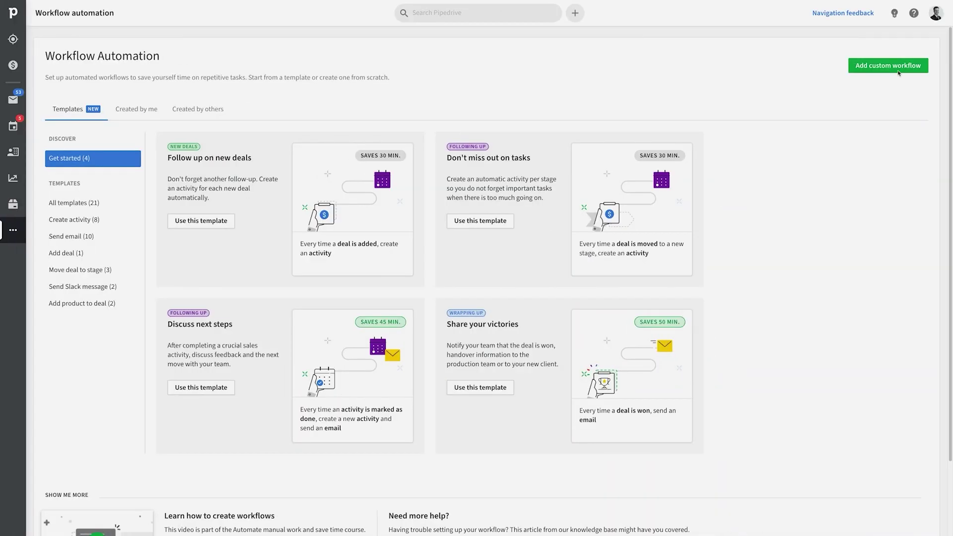
pyautogui.click(855, 69)
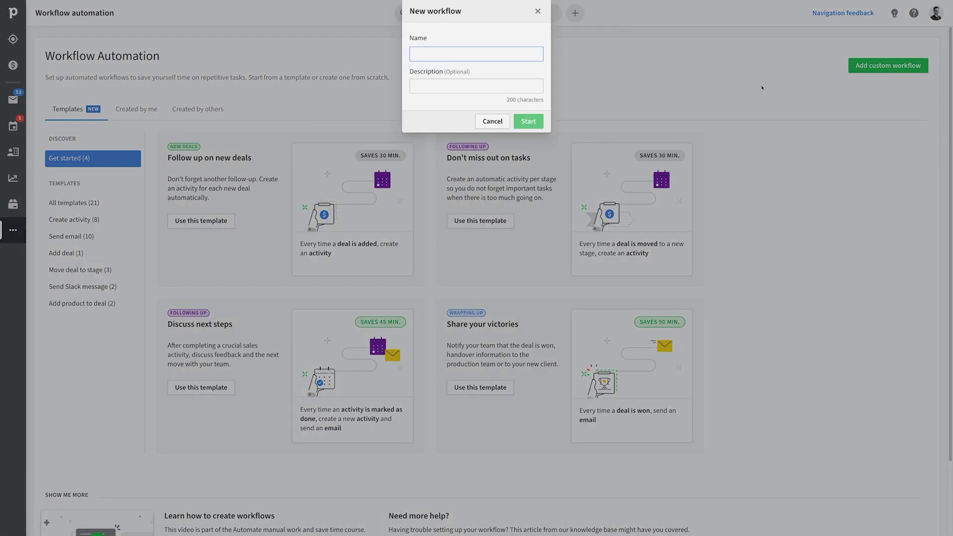
# - Create workflow 'First contact' described as 'Creates a deal each time a hot lead gets added.'
pyautogui.write('First contact')
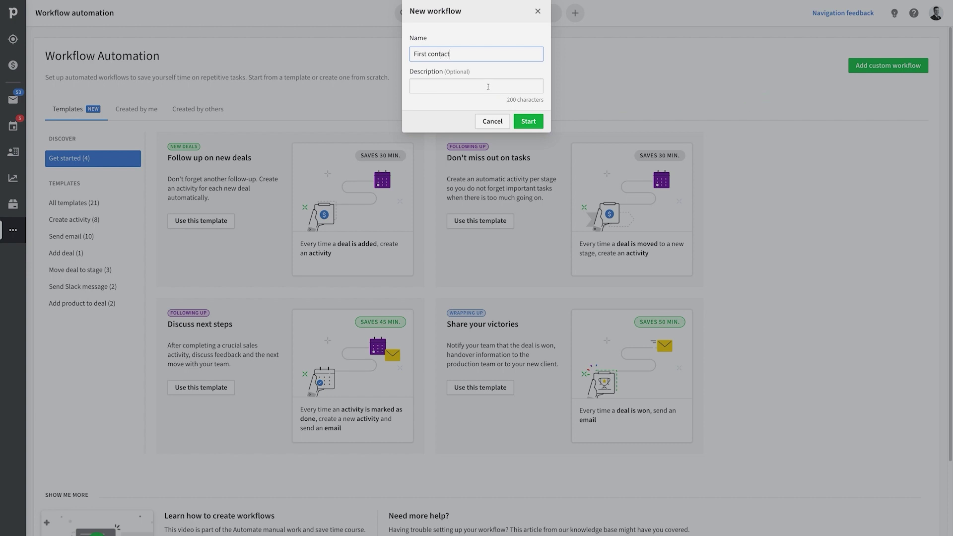
pyautogui.click(488, 87)
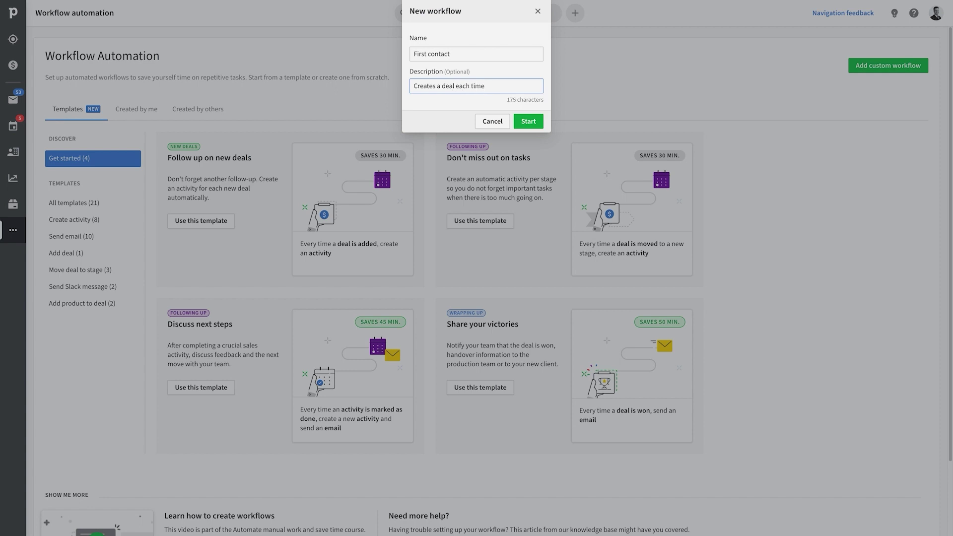
pyautogui.write('Creates a deal each time a hot lead gets added.')
pyautogui.click(535, 125)
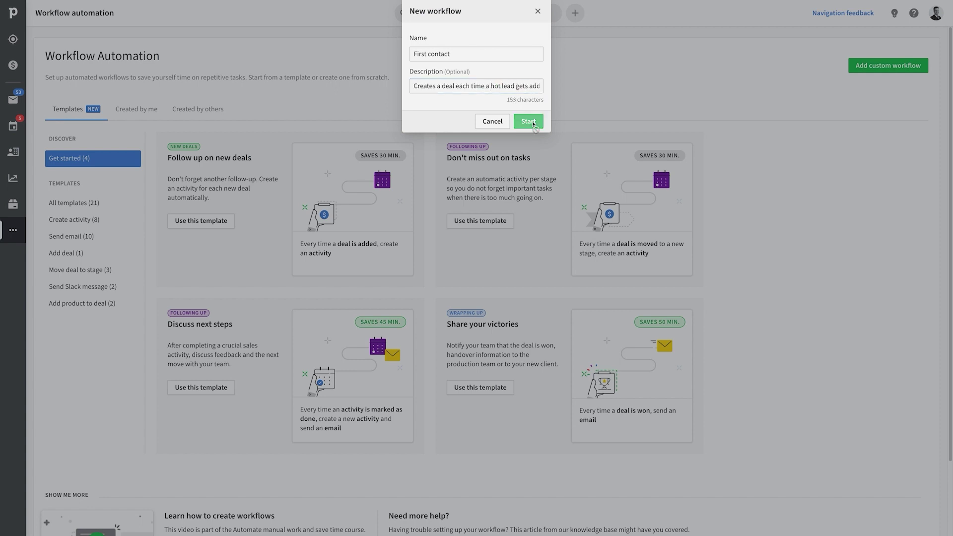
pyautogui.click(461, 202)
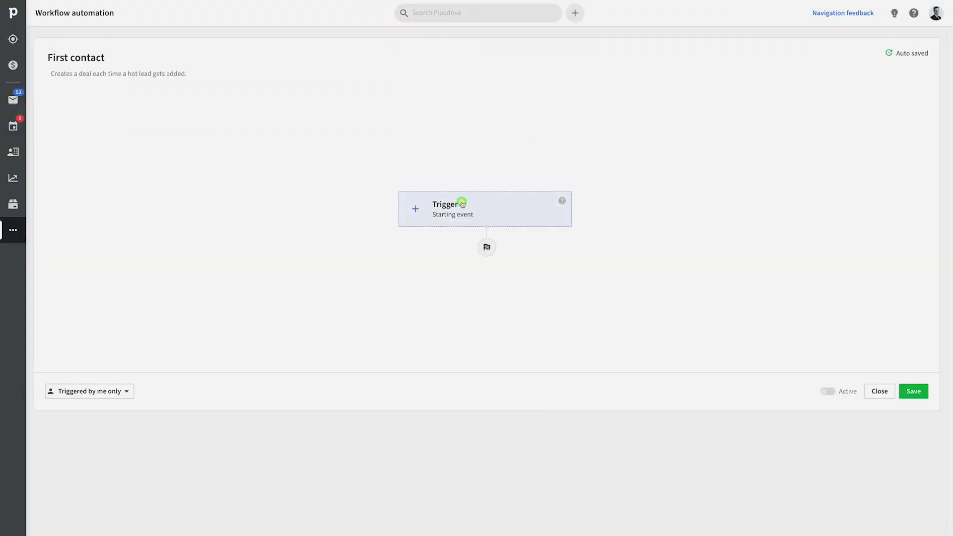
# - Set the First contact trigger to the Person created event and apply it
pyautogui.click(345, 113)
pyautogui.click(350, 94)
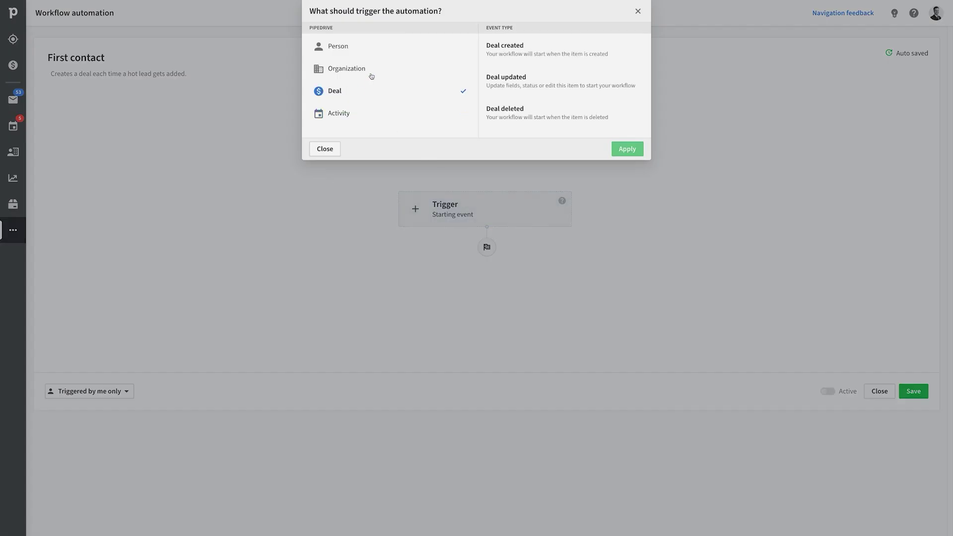
pyautogui.click(319, 84)
pyautogui.click(365, 52)
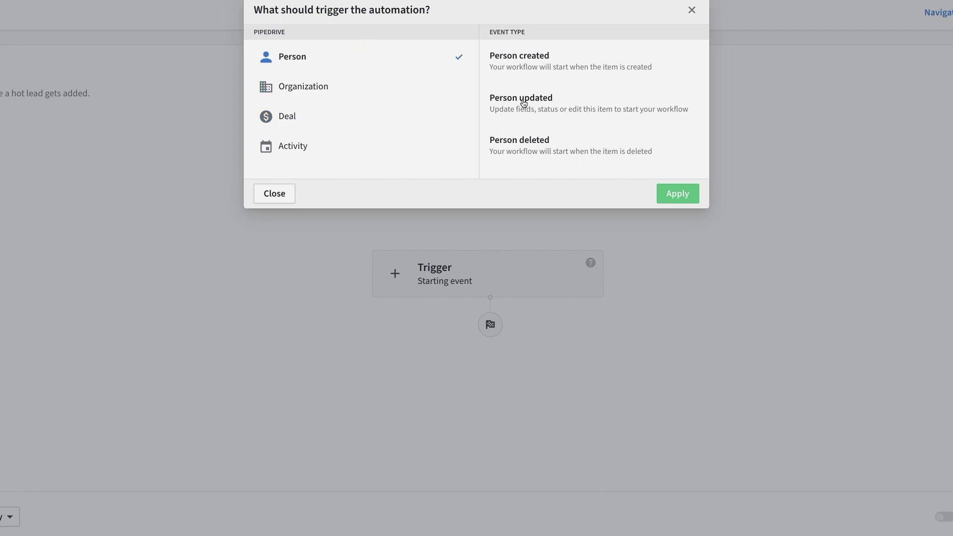
pyautogui.click(515, 60)
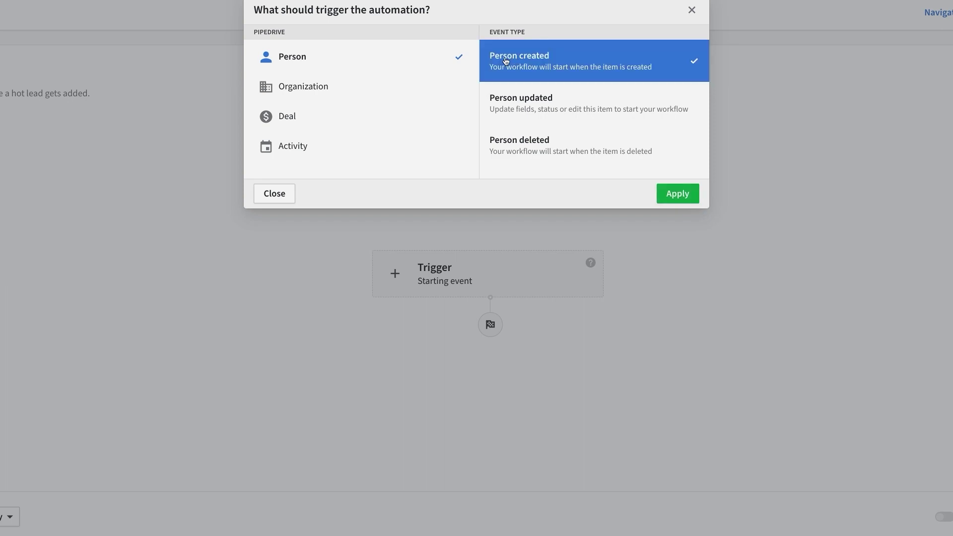
pyautogui.click(680, 194)
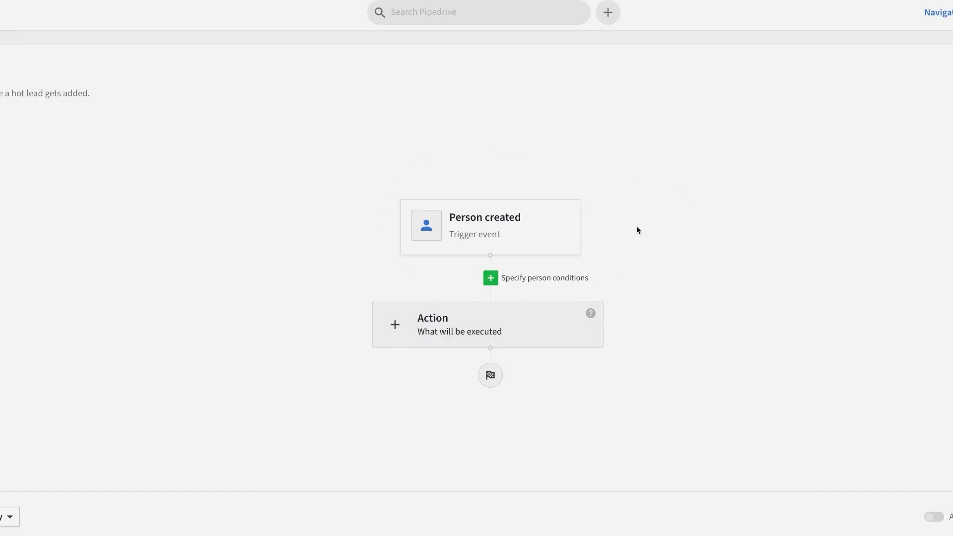
# - Add a Create deal action titled '[Person name] deal'
pyautogui.click(456, 329)
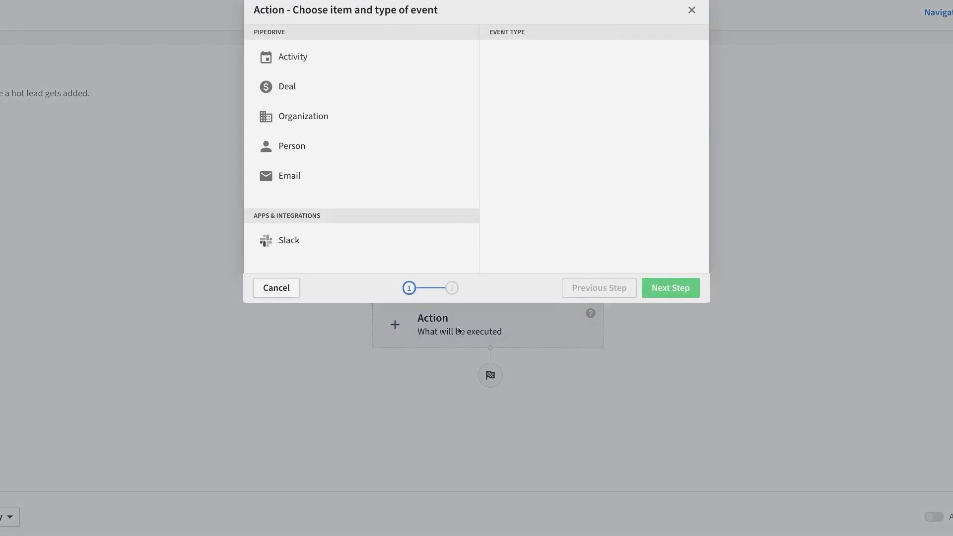
pyautogui.click(288, 87)
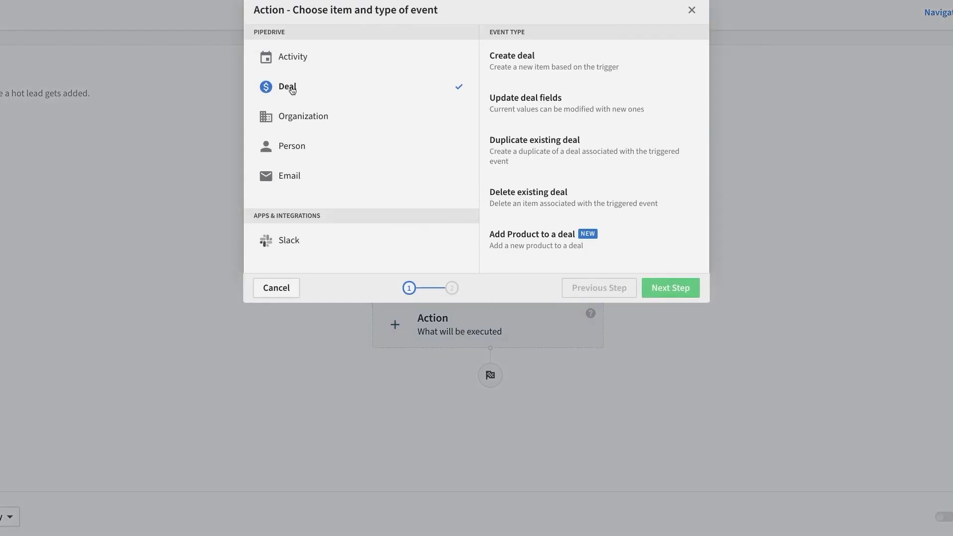
pyautogui.click(529, 63)
pyautogui.click(671, 289)
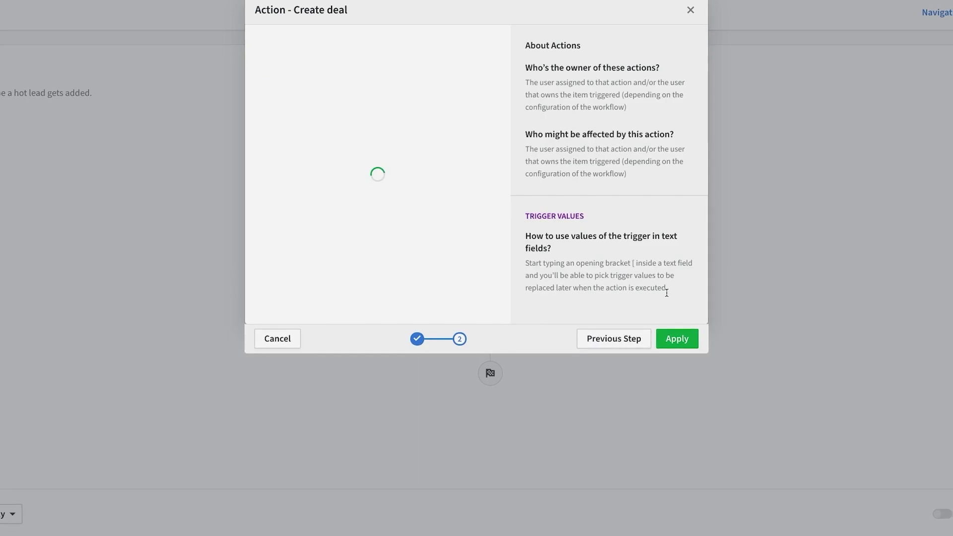
pyautogui.click(277, 63)
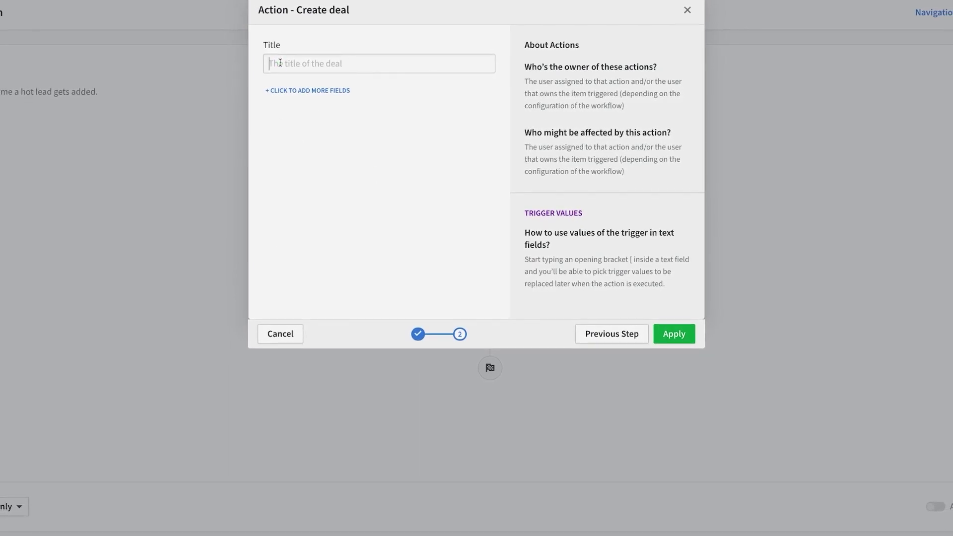
pyautogui.write('[pe')
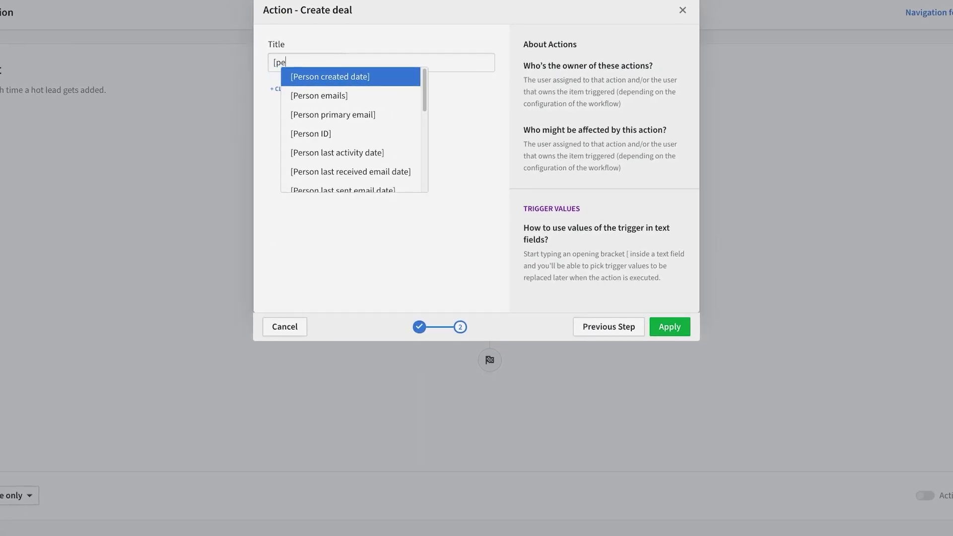
pyautogui.write('rson name')
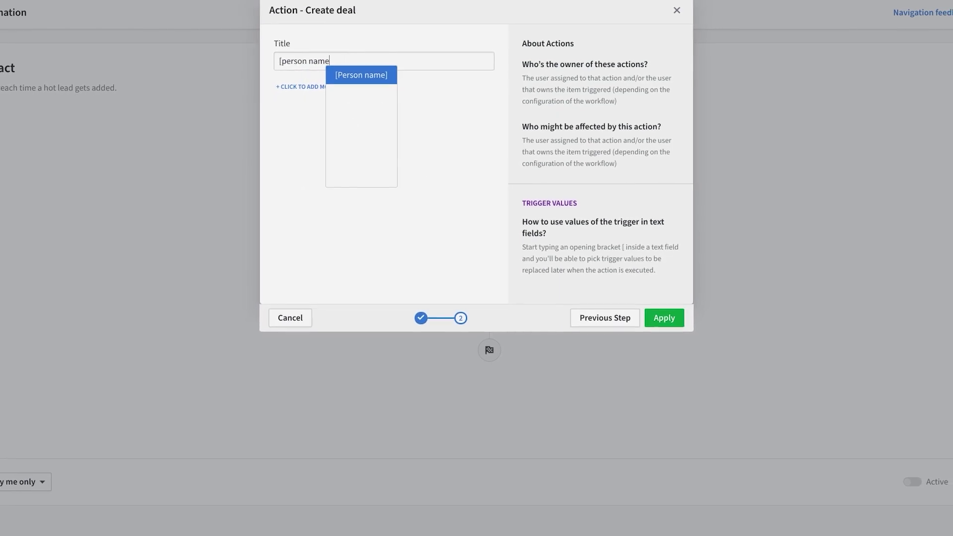
pyautogui.press('Return')
pyautogui.write('deal')
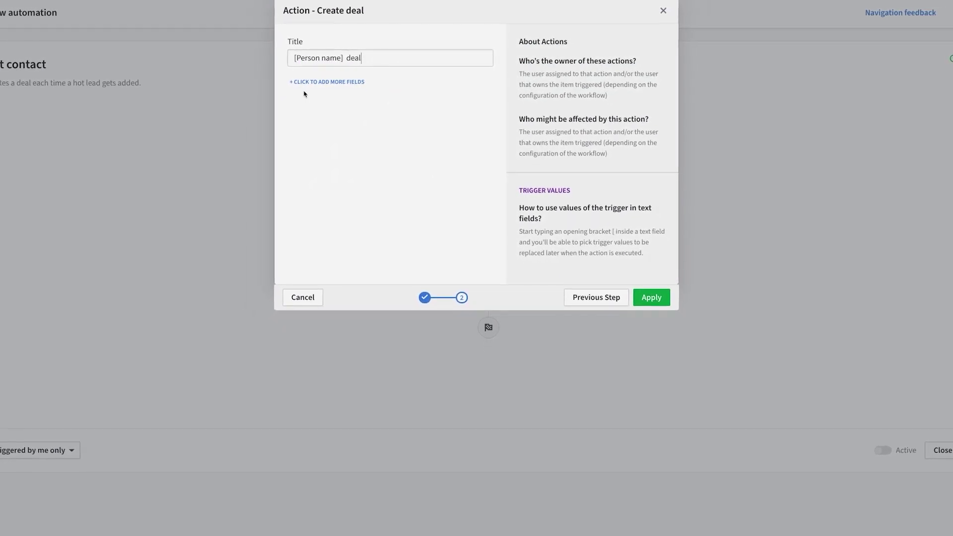
# - Add Linked Person and Owner fields set to Person and Person owner, and apply
pyautogui.click(308, 82)
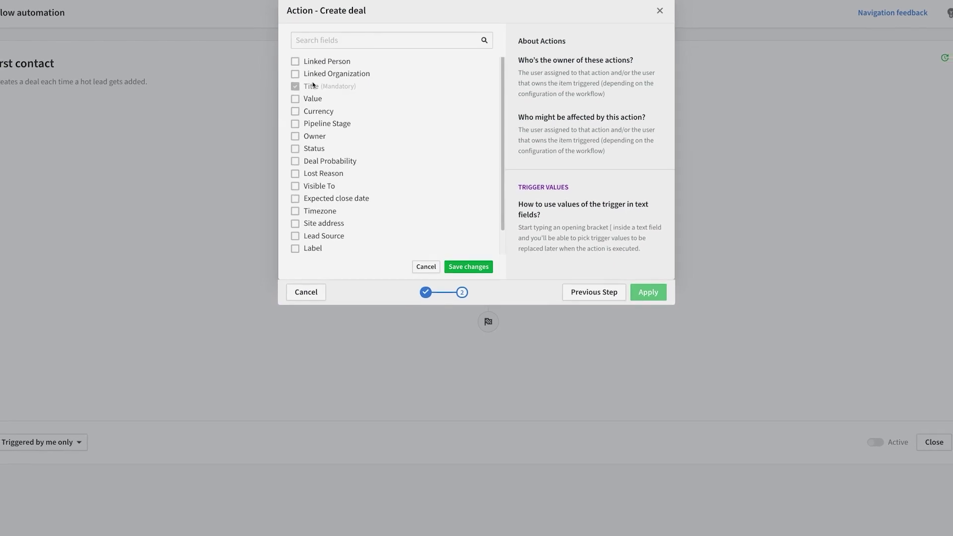
pyautogui.click(344, 61)
pyautogui.click(315, 135)
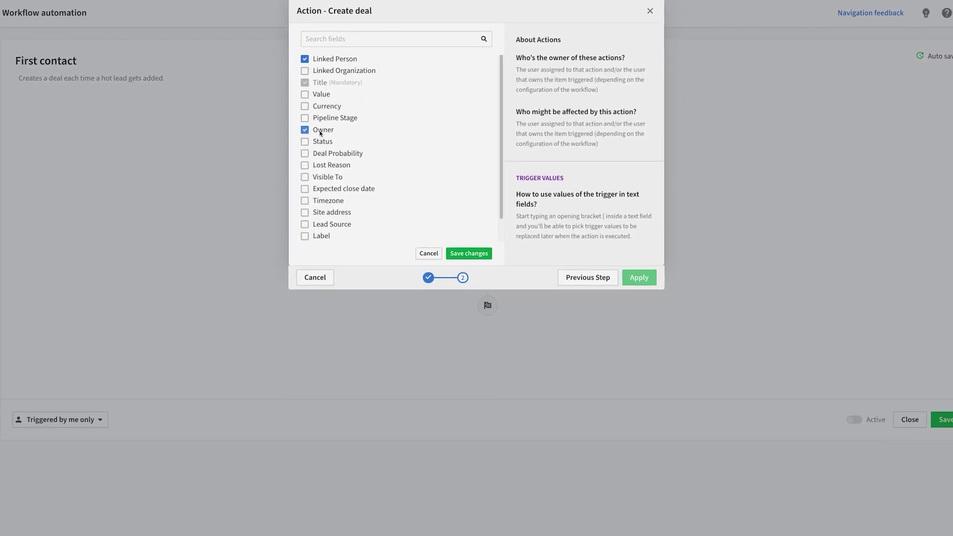
pyautogui.click(467, 254)
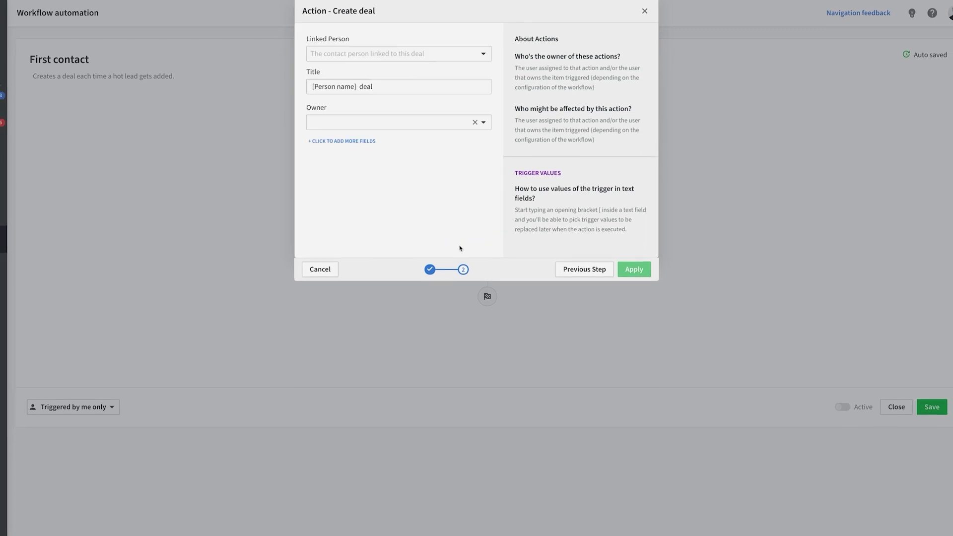
pyautogui.click(476, 54)
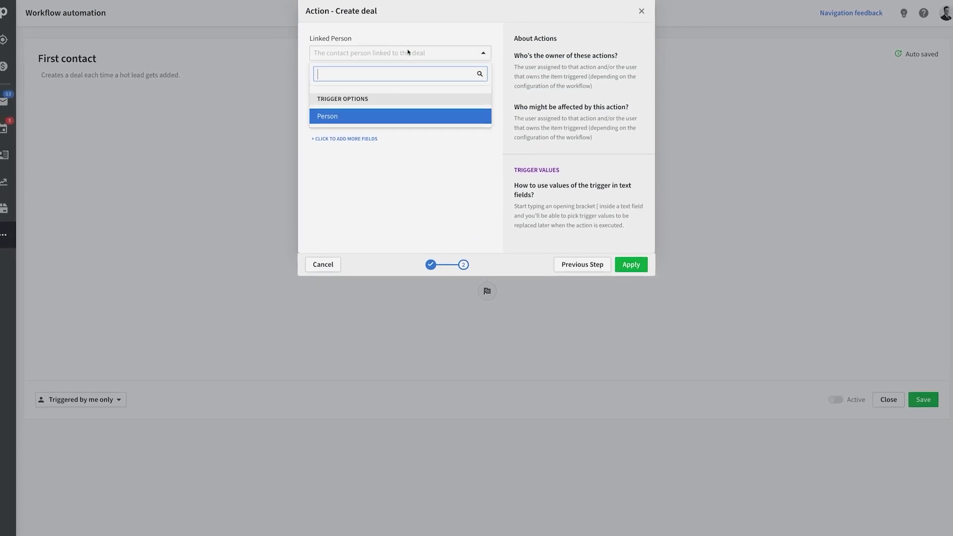
pyautogui.click(350, 114)
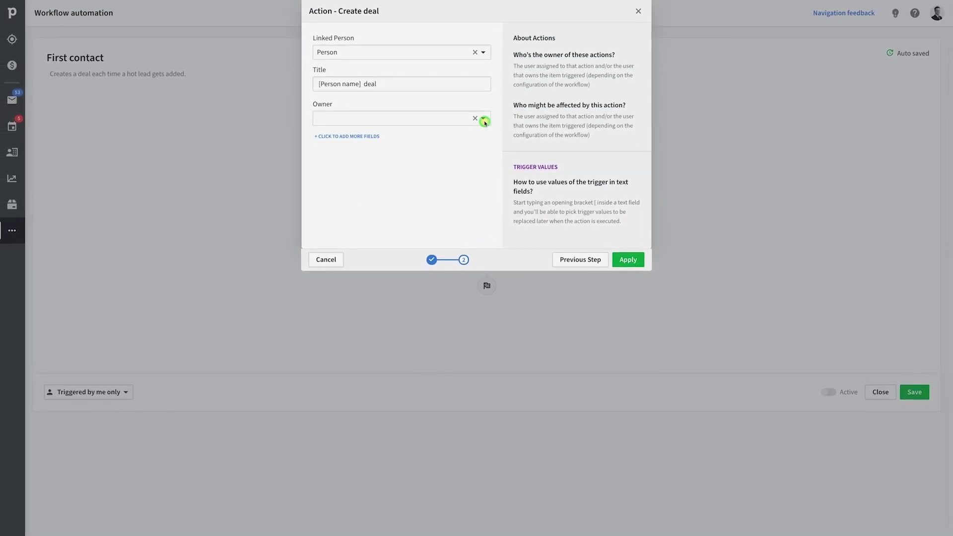
pyautogui.click(485, 122)
pyautogui.scroll(-5, 439, 188)
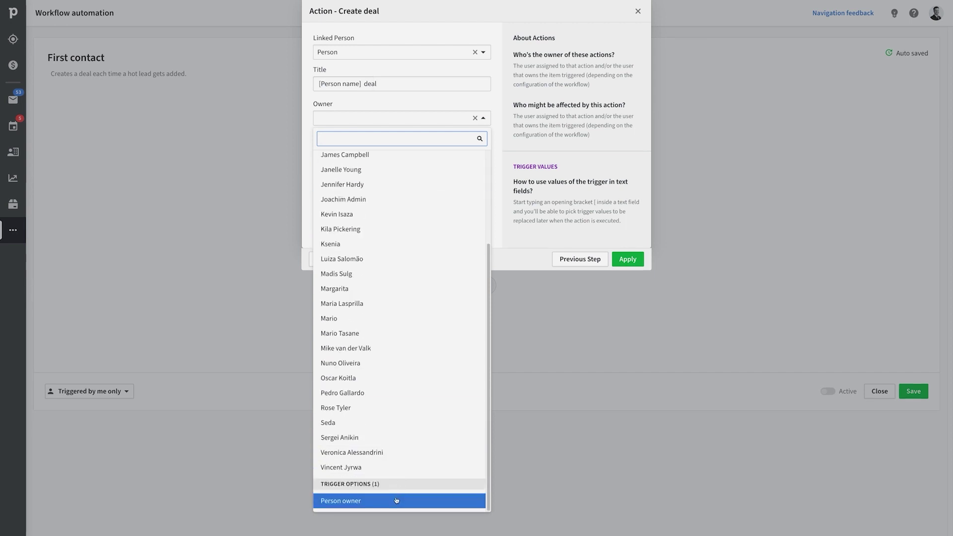
pyautogui.click(396, 501)
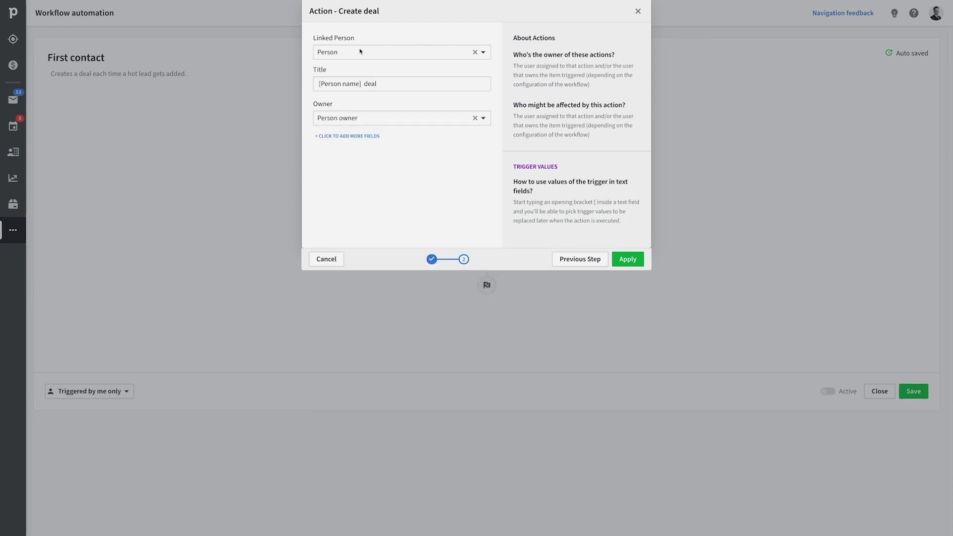
pyautogui.click(626, 259)
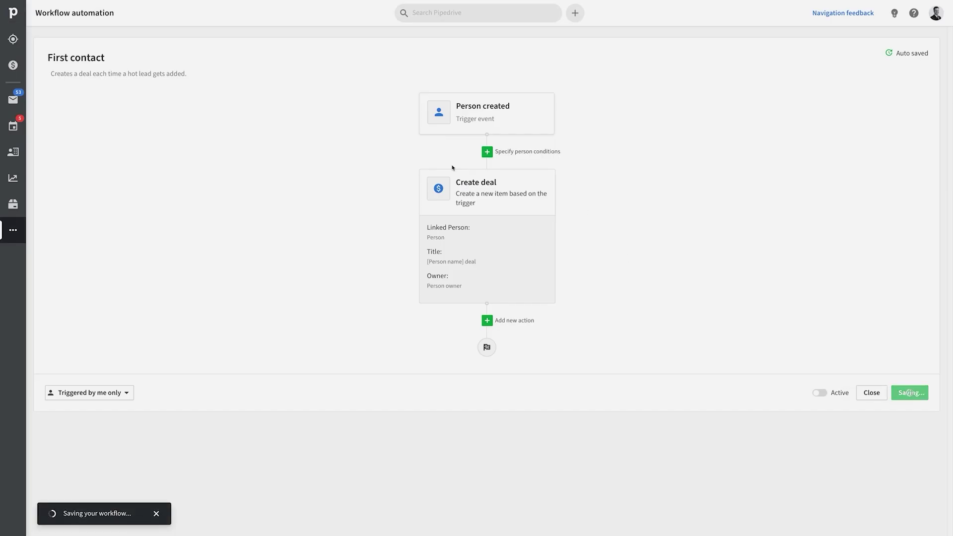
# - Add a person condition requiring Postal Address contains 'CA'
pyautogui.moveTo(543, 232)
pyautogui.click(536, 152)
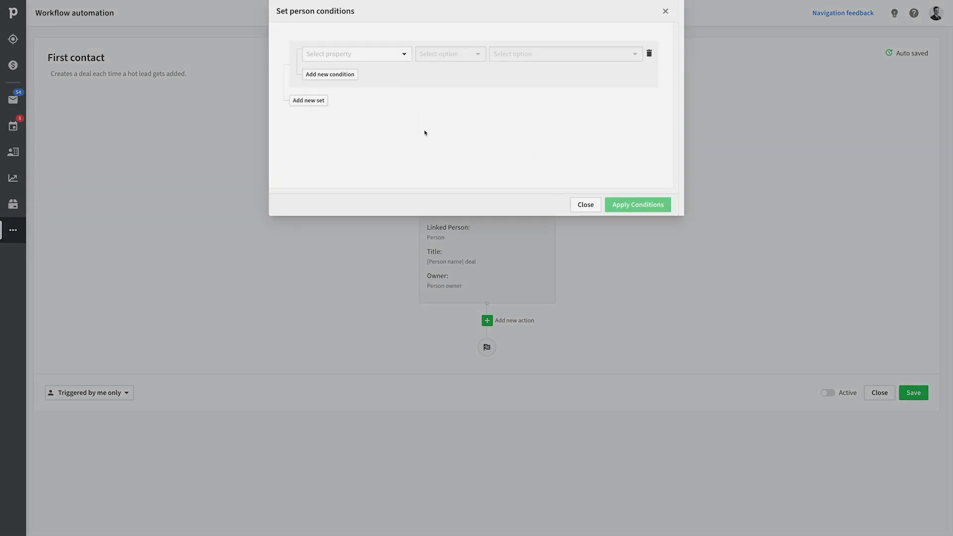
pyautogui.click(392, 55)
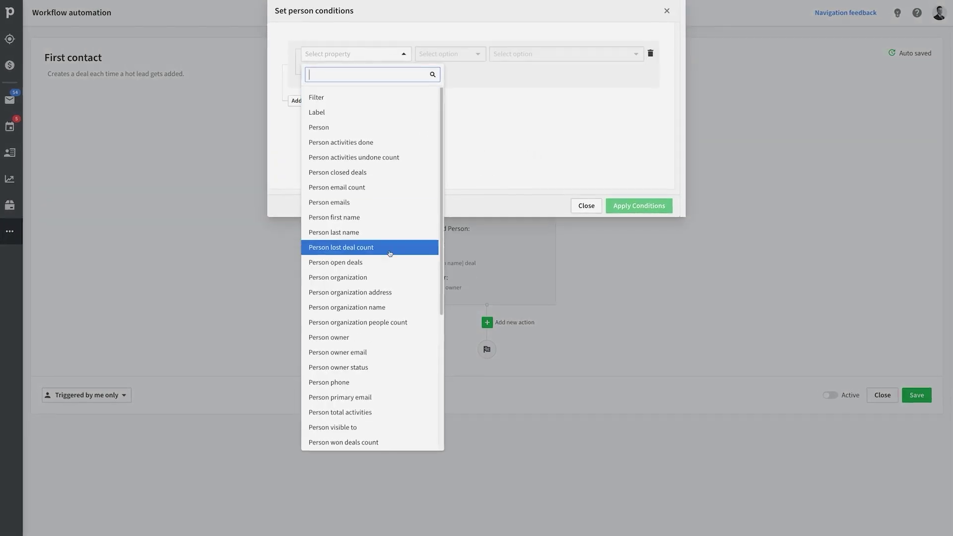
pyautogui.scroll(-1, 389, 251)
pyautogui.scroll(-3, 391, 259)
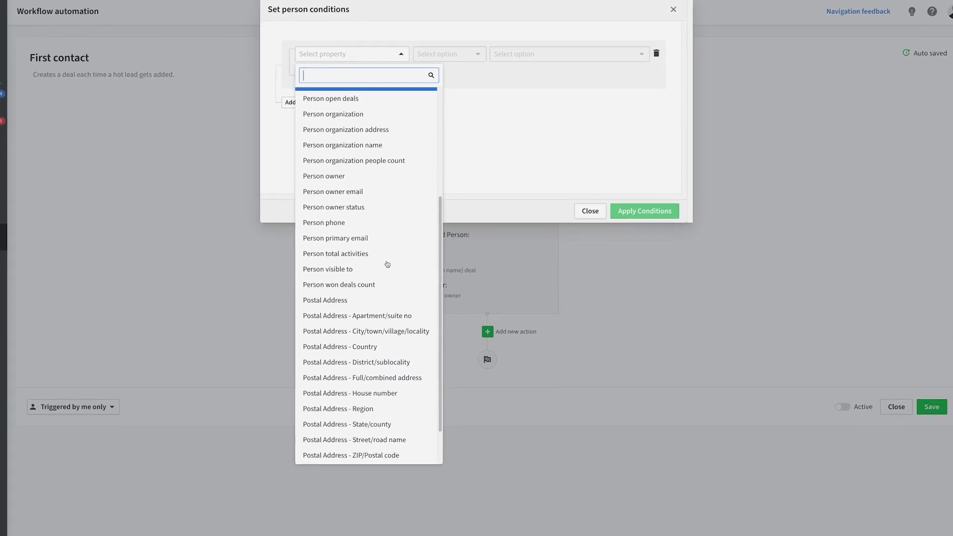
pyautogui.click(404, 303)
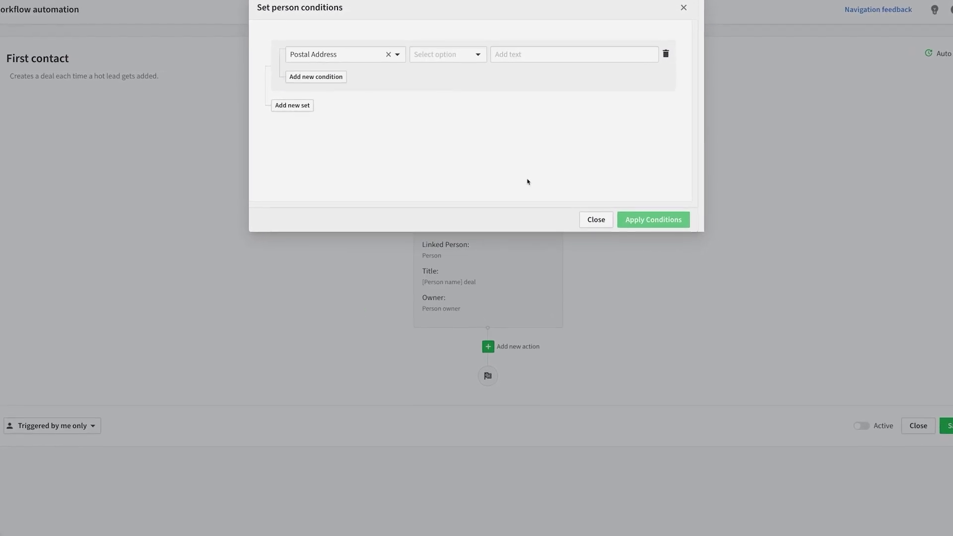
pyautogui.click(467, 56)
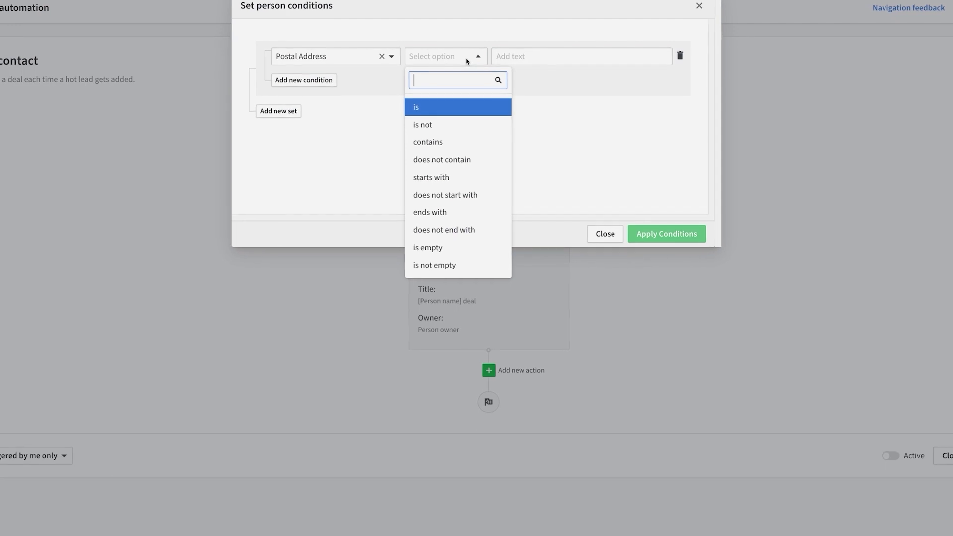
pyautogui.click(453, 142)
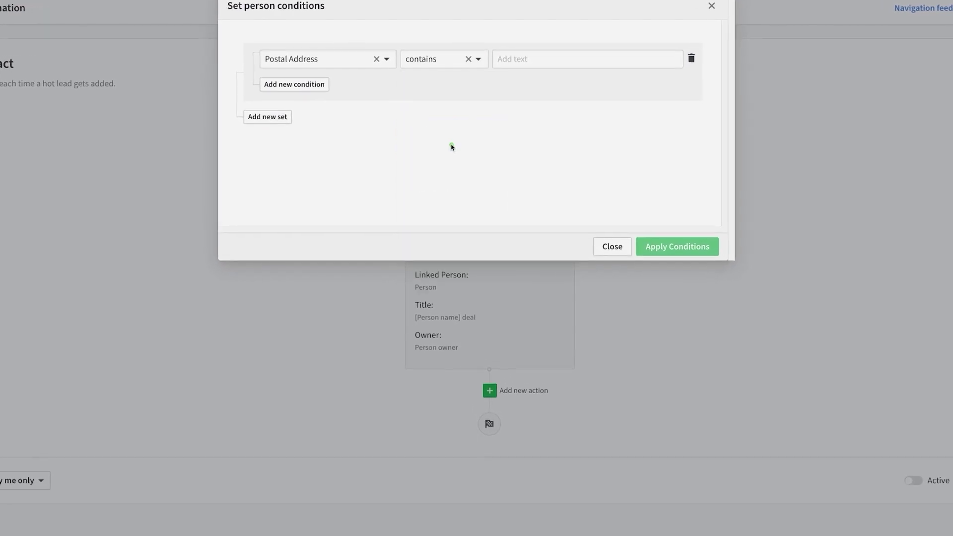
pyautogui.click(538, 60)
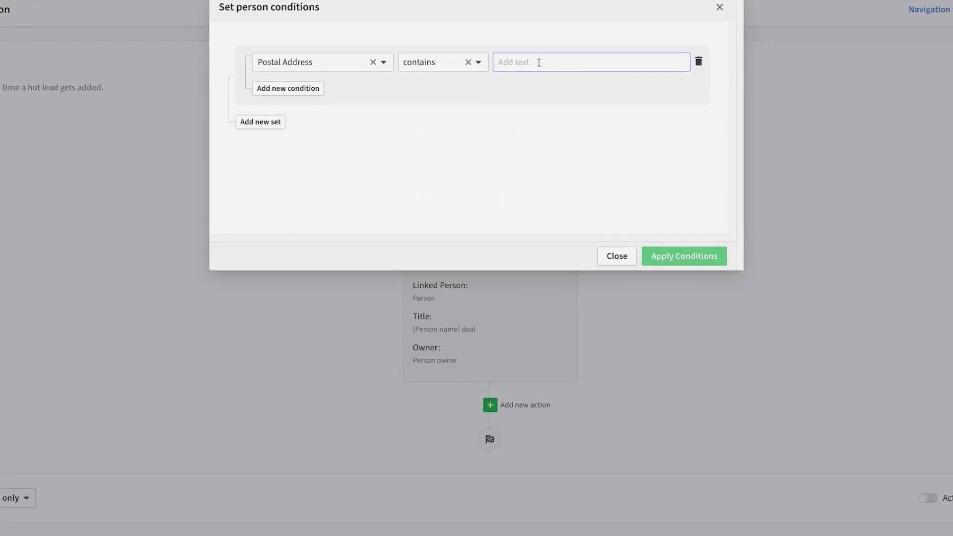
pyautogui.write('CA')
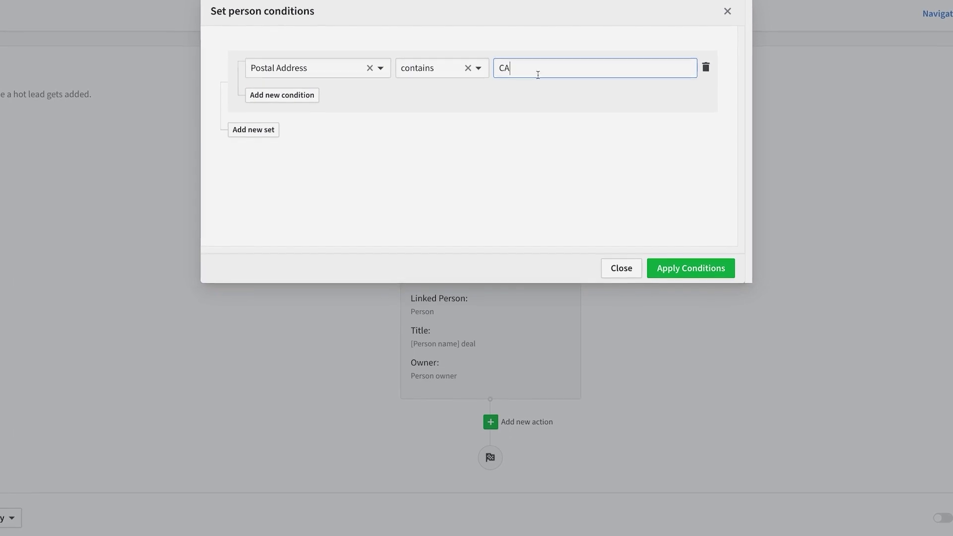
pyautogui.click(678, 267)
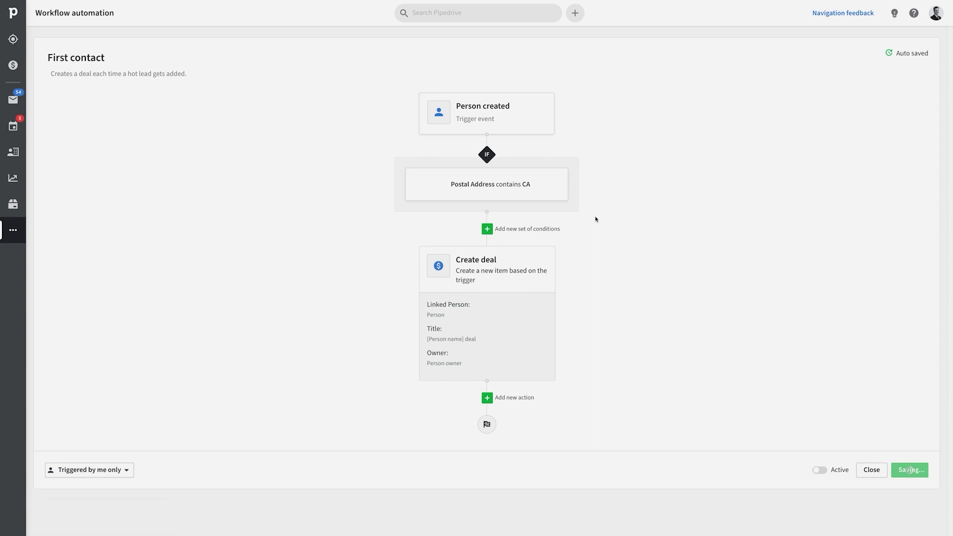
pyautogui.click(103, 470)
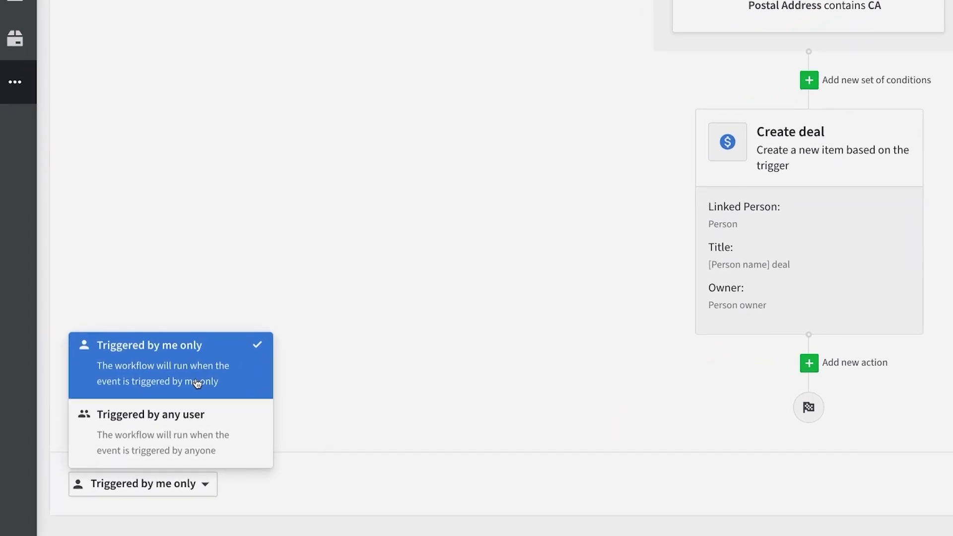
# - Keep 'Triggered by me only', switch the workflow to Active, and save it
pyautogui.click(353, 385)
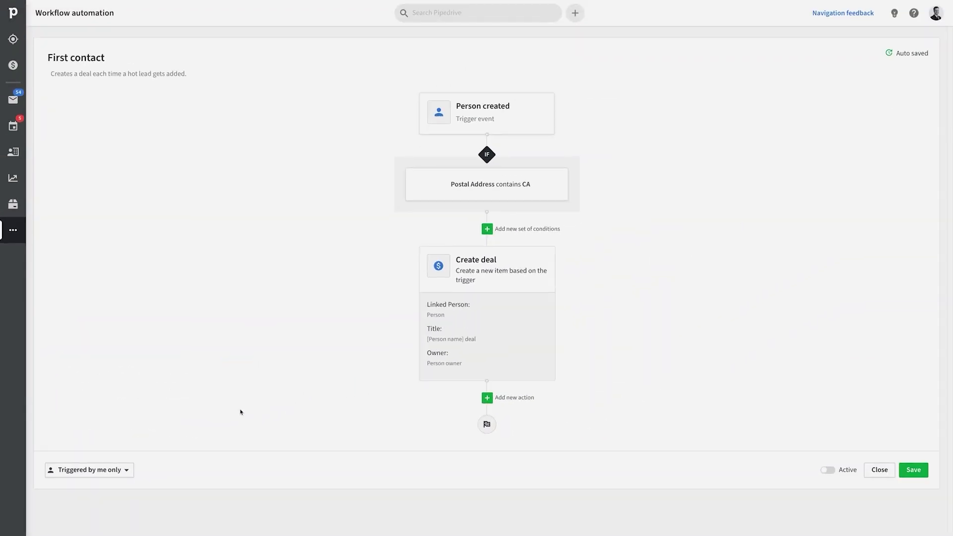
pyautogui.click(844, 475)
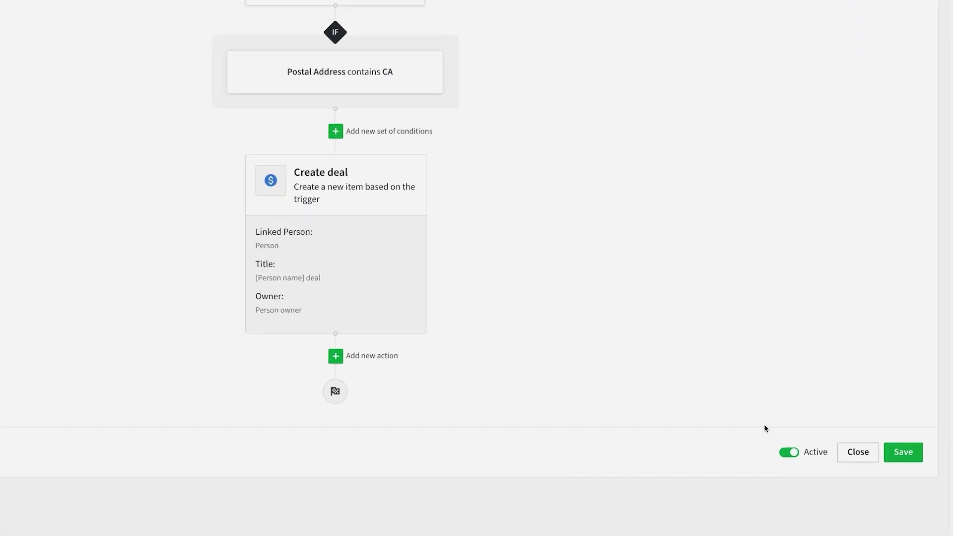
pyautogui.click(900, 435)
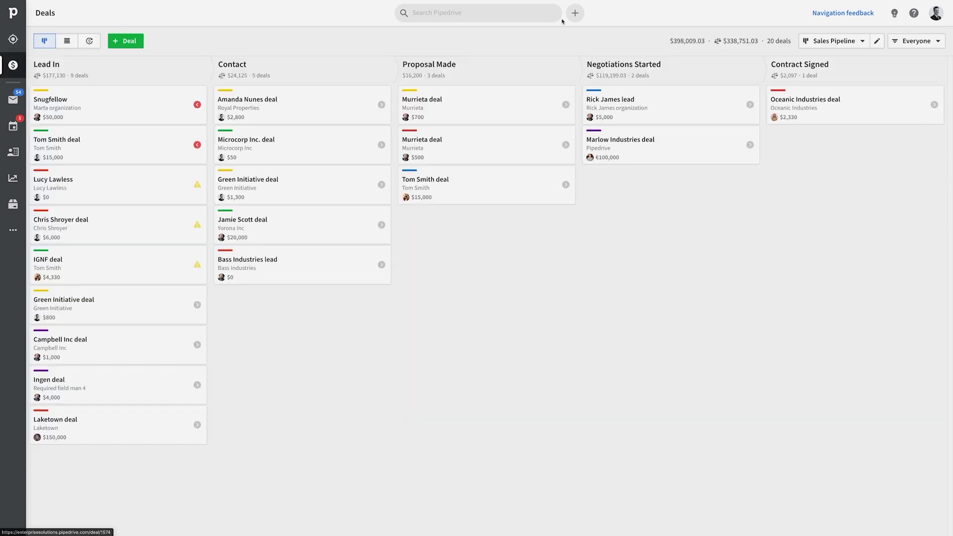
# - Add a new person with full name, e-mail and postal address 'Palo Alto, CA, USA'
pyautogui.click(575, 12)
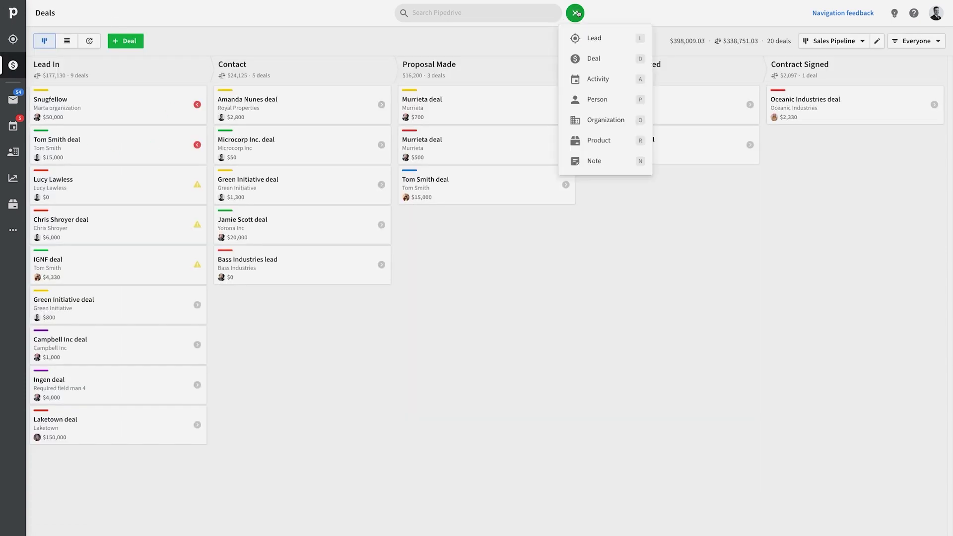
pyautogui.click(589, 101)
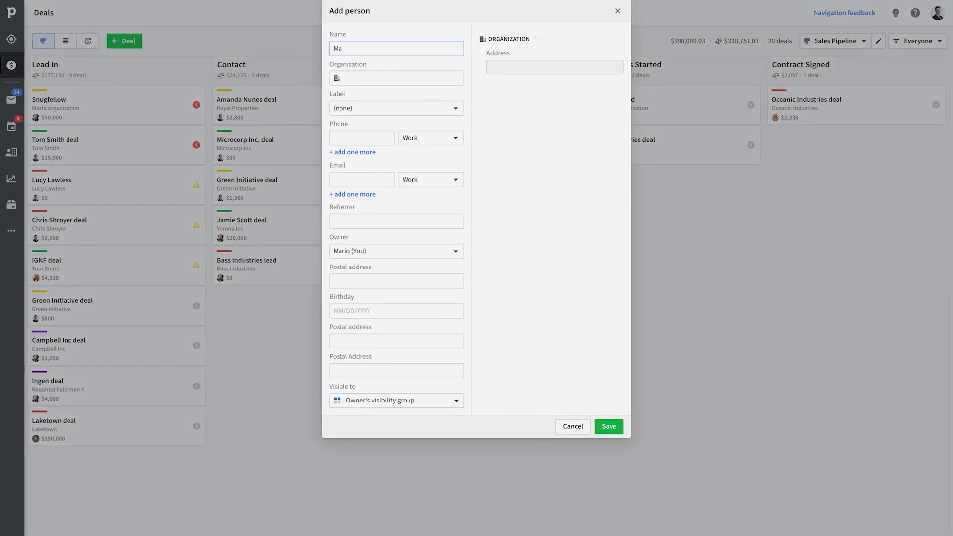
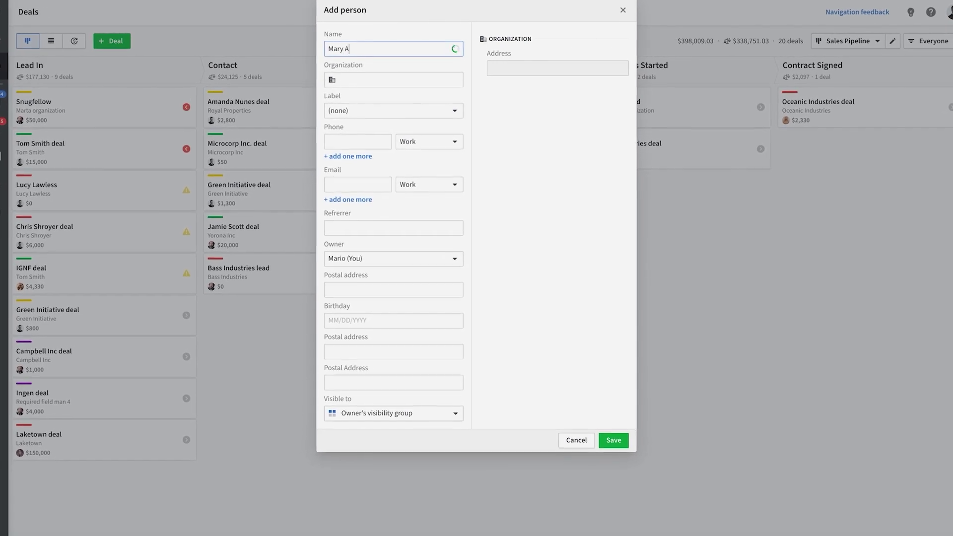
pyautogui.click(355, 189)
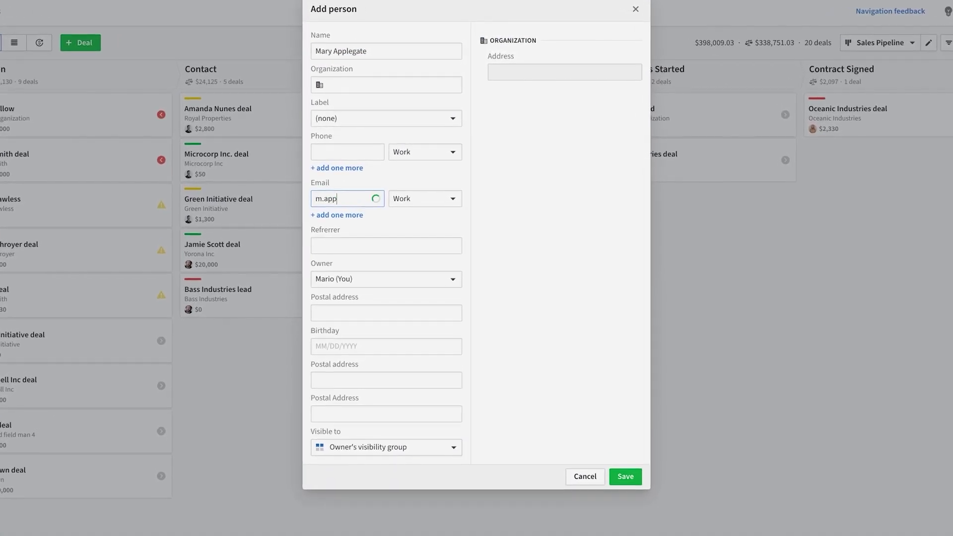
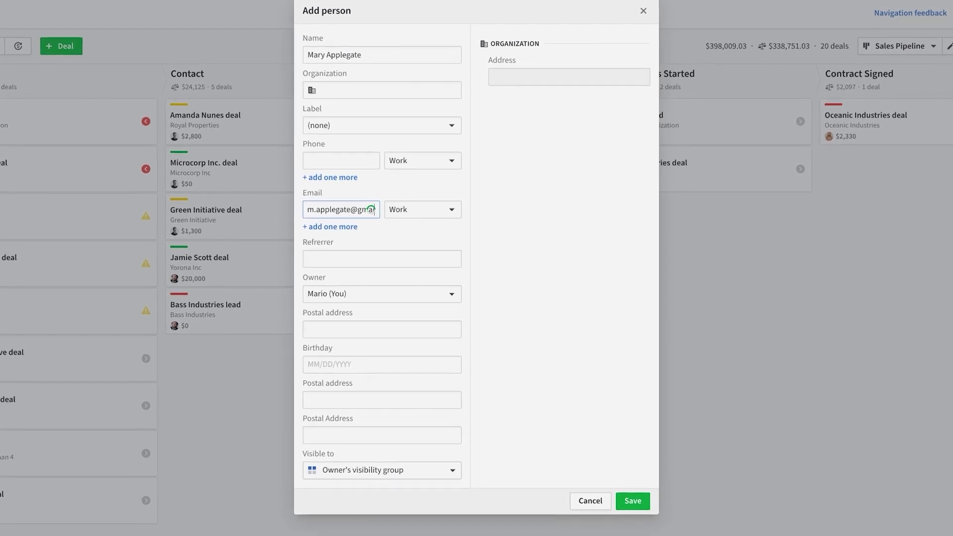
pyautogui.click(453, 434)
pyautogui.write('Palo')
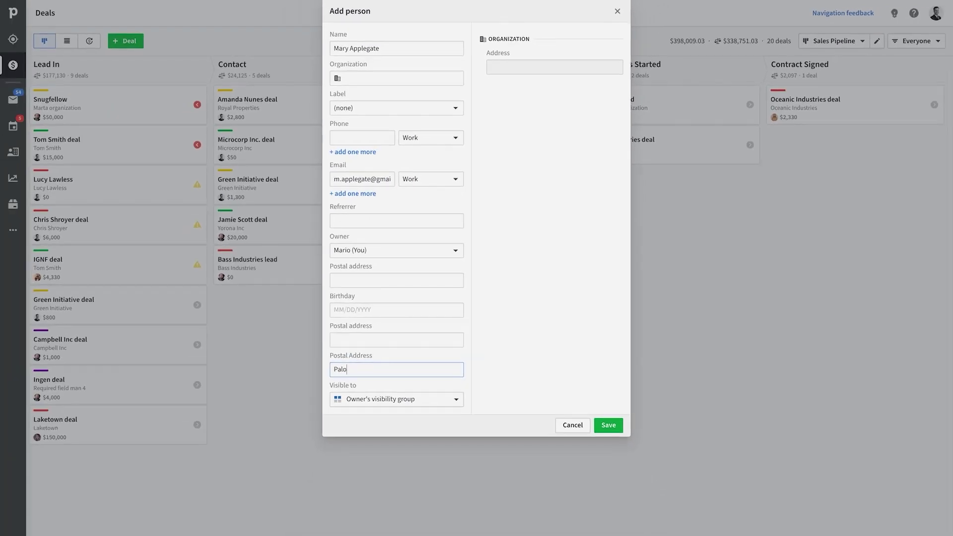
pyautogui.write(' Alto, CA, USA')
pyautogui.click(609, 425)
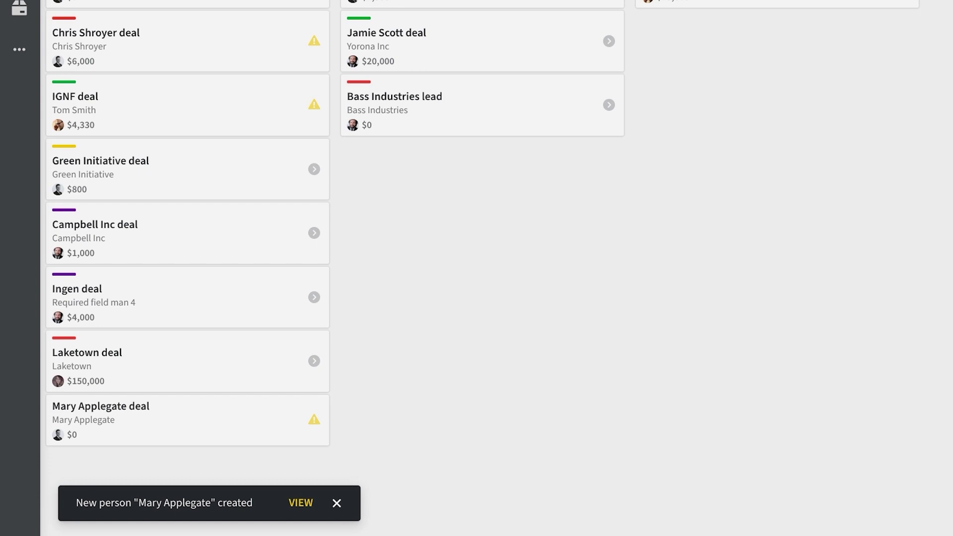
# - Open the deal automatically created for the new person in Lead In
pyautogui.click(226, 420)
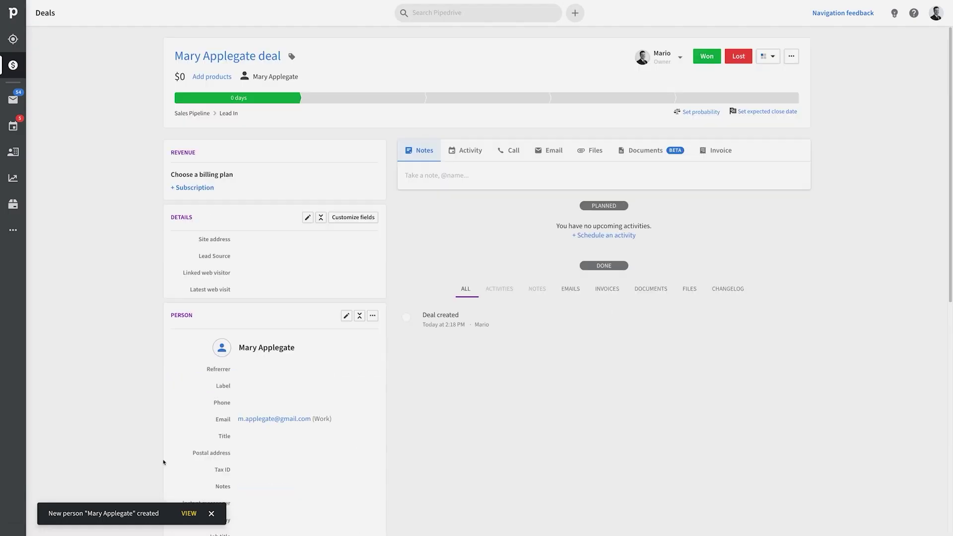
pyautogui.scroll(-3, 232, 263)
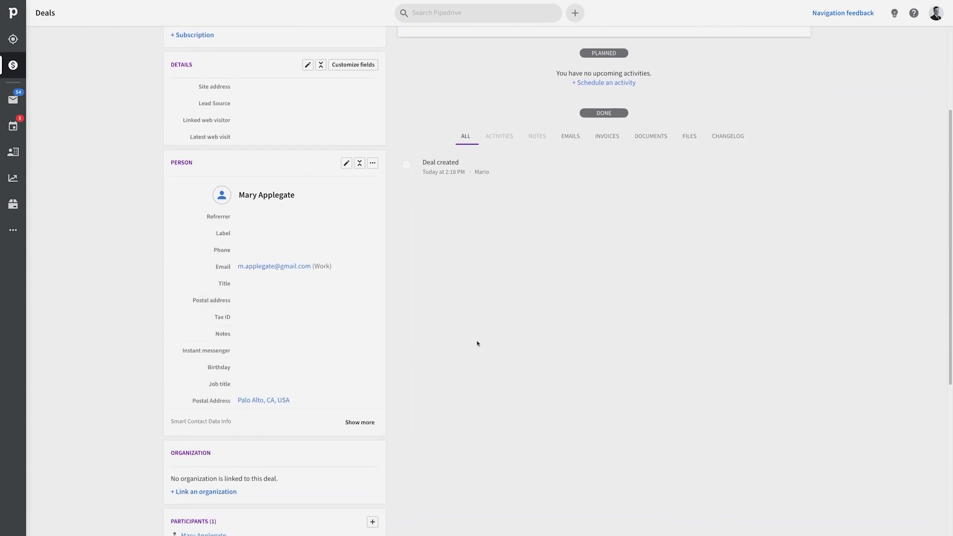
pyautogui.scroll(3, 477, 343)
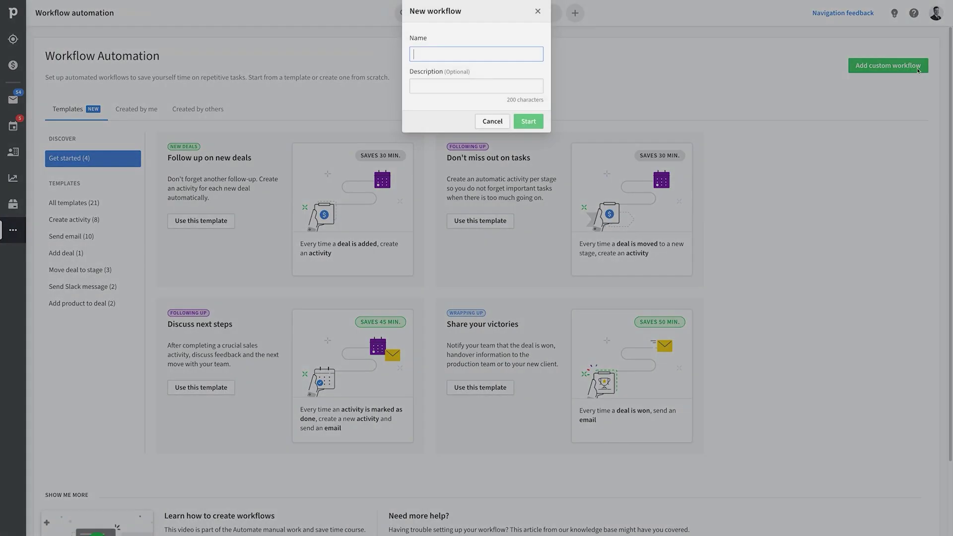
# - Create workflow 'First activity' triggered on Deal created
pyautogui.write('First ')
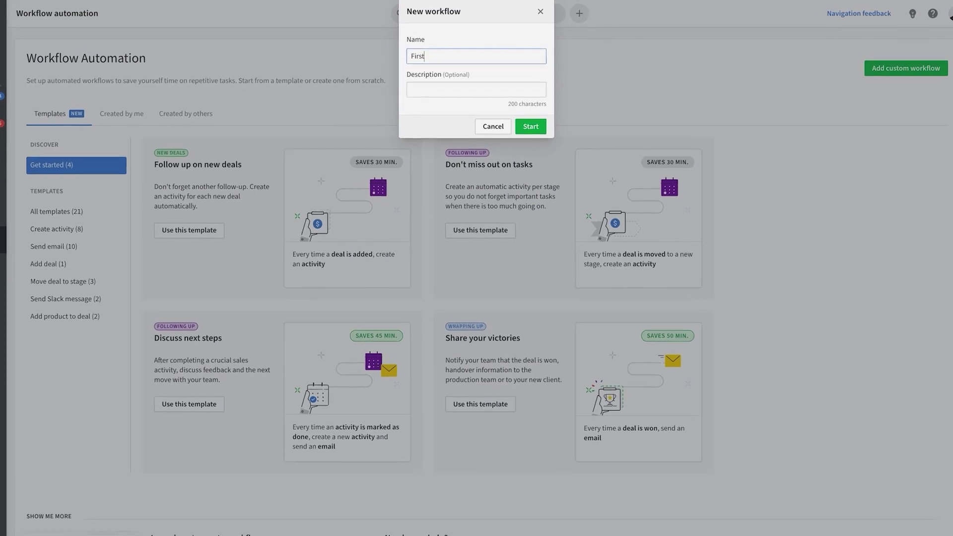
pyautogui.write('activity')
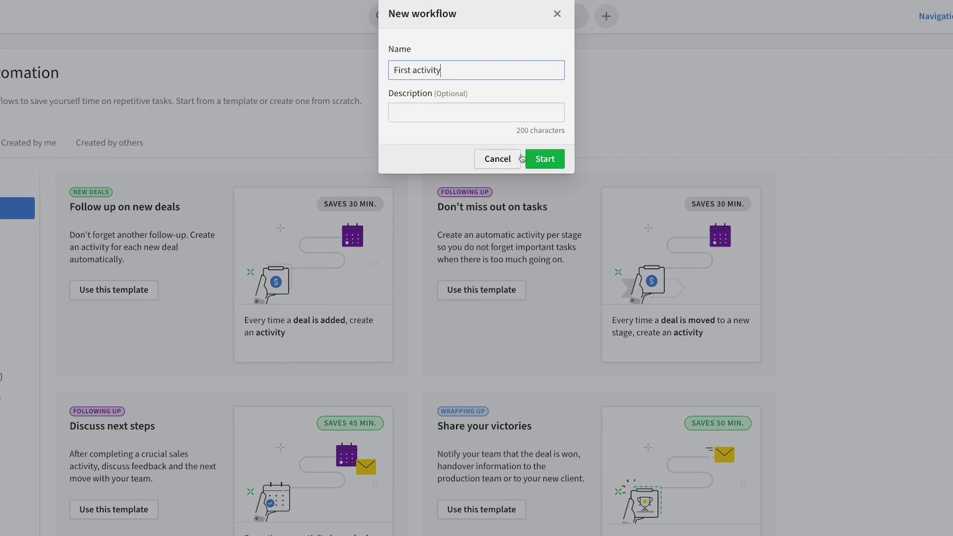
pyautogui.click(543, 158)
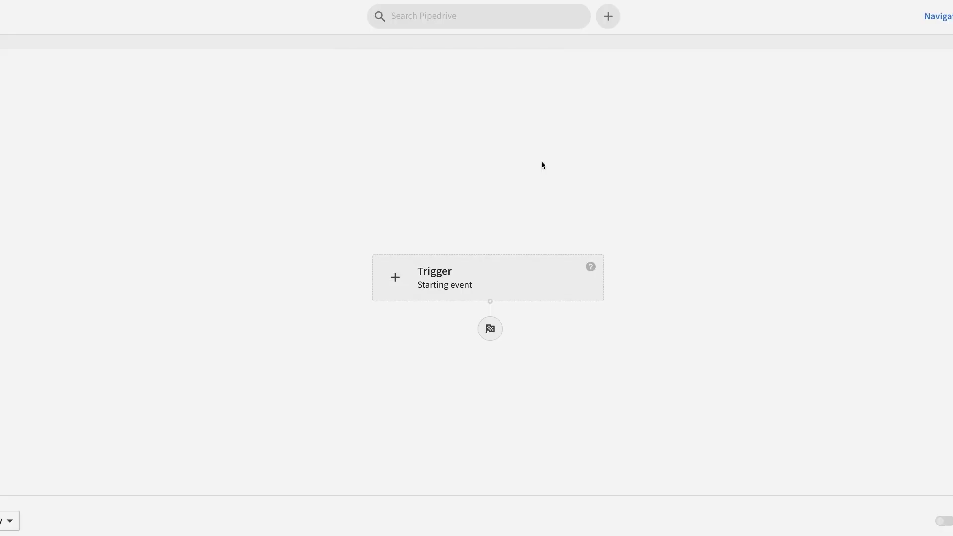
pyautogui.click(395, 278)
pyautogui.click(339, 97)
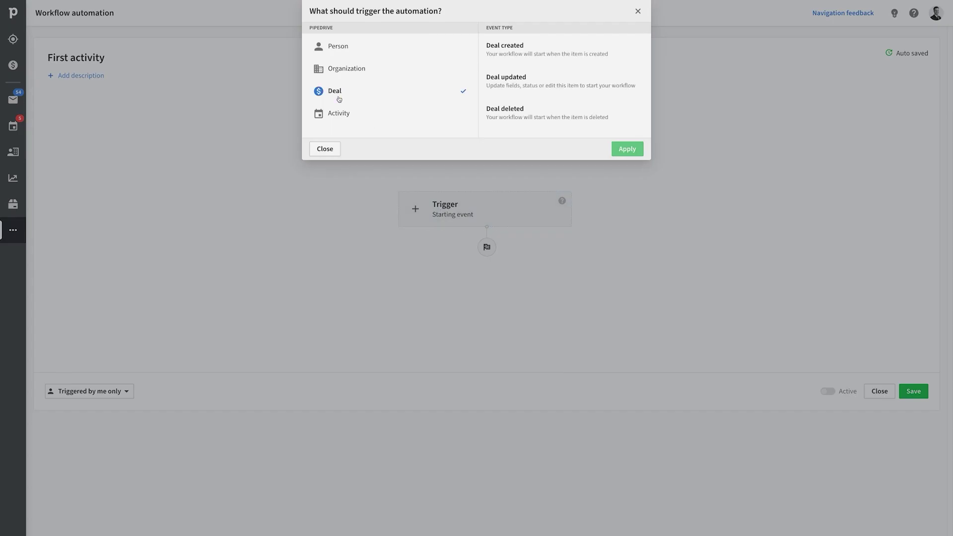
pyautogui.click(538, 56)
pyautogui.click(627, 149)
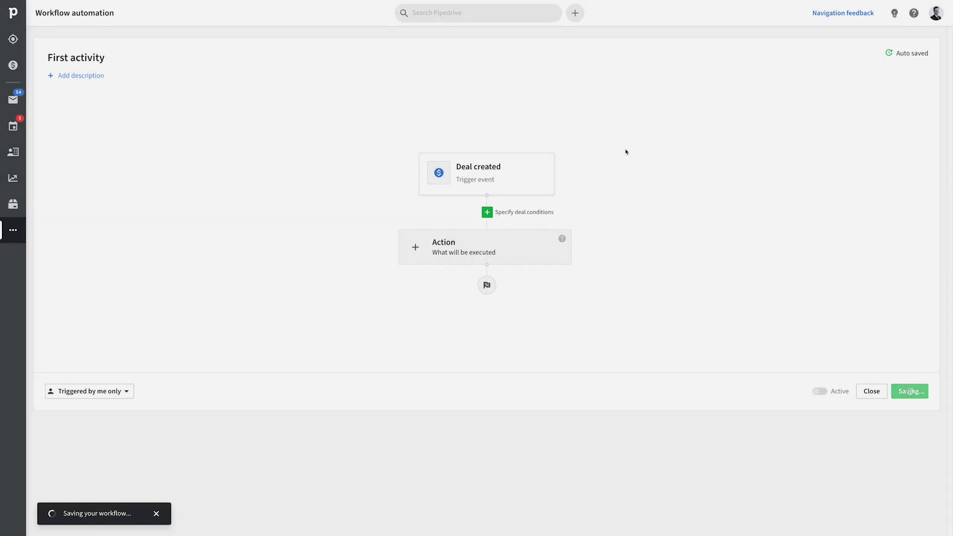
pyautogui.click(532, 235)
# - Set the action to create a Call activity titled 'First activity', due in one day
pyautogui.click(347, 45)
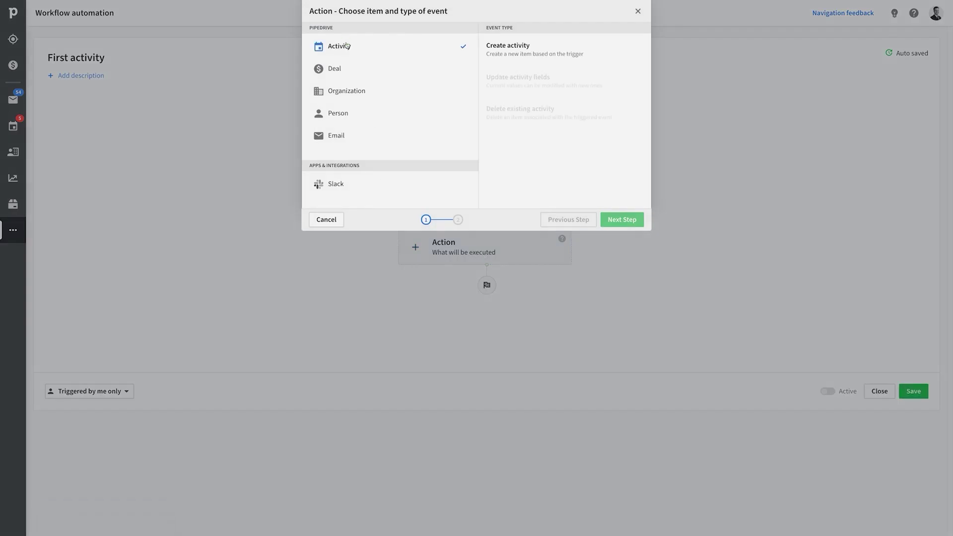
pyautogui.click(530, 50)
pyautogui.click(622, 219)
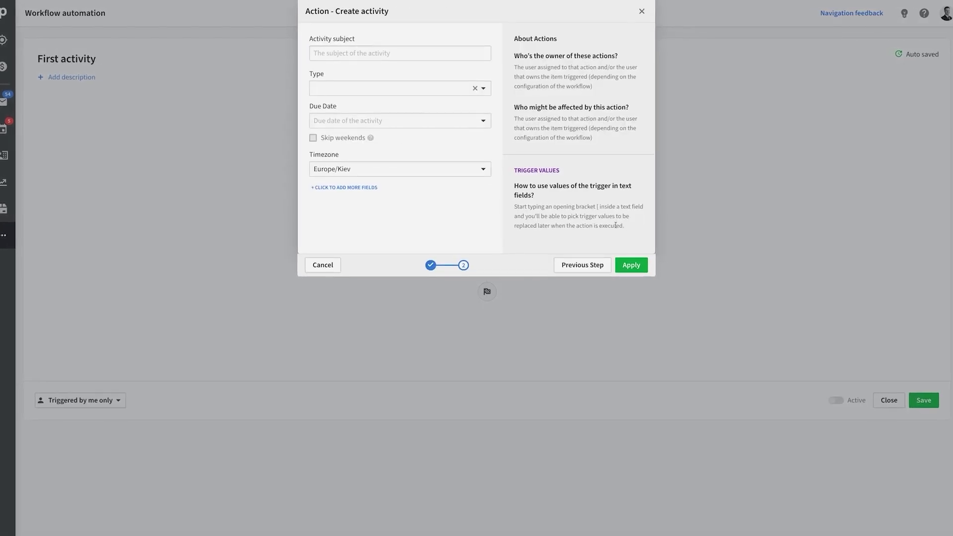
pyautogui.click(379, 56)
pyautogui.write('First activity')
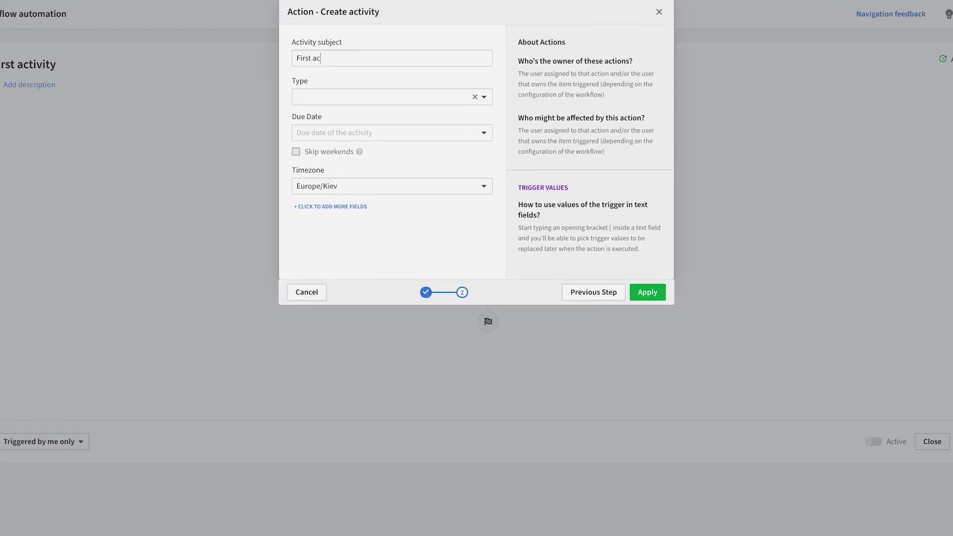
pyautogui.click(383, 99)
pyautogui.click(371, 182)
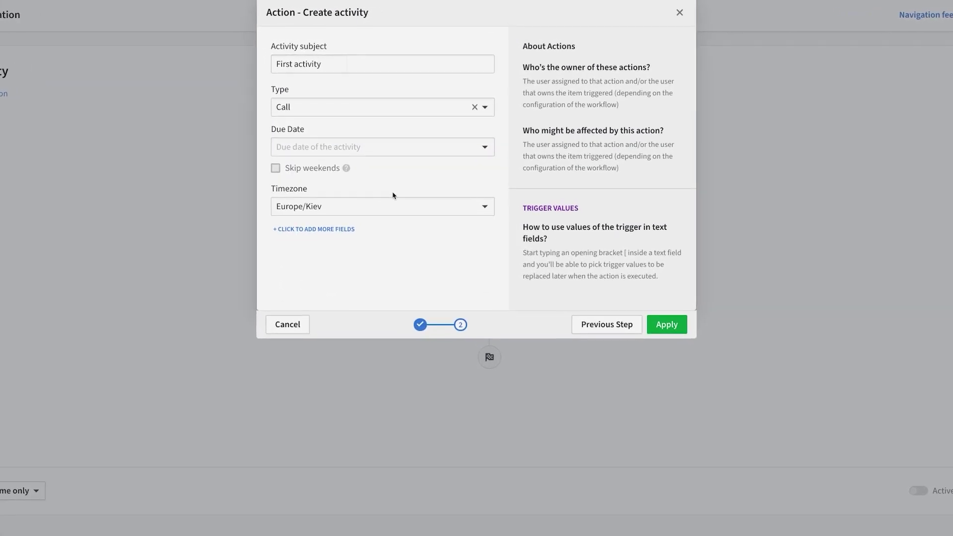
pyautogui.click(378, 136)
pyautogui.click(358, 261)
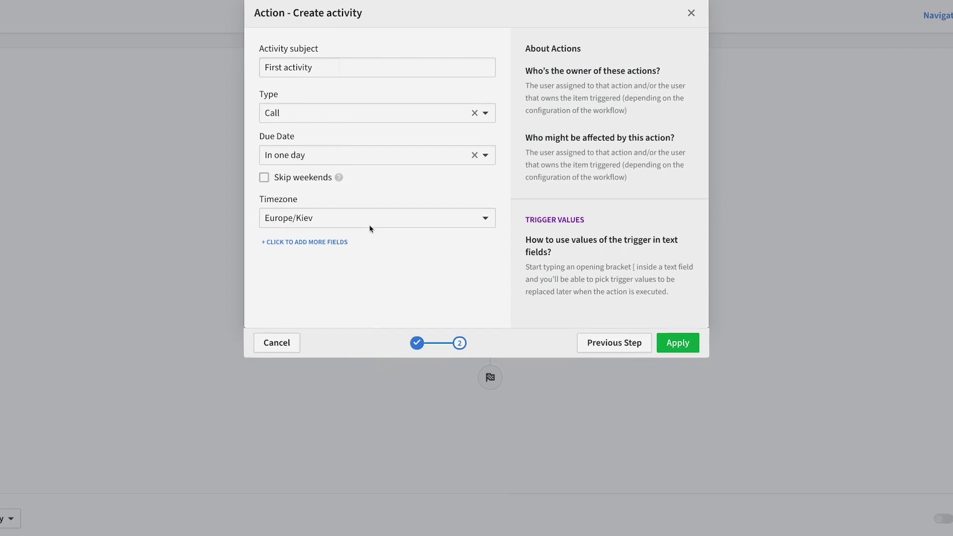
# - Add Assigned to and Linked Deal fields, assigning the Deal creator and linking the triggering Deal
pyautogui.click(338, 242)
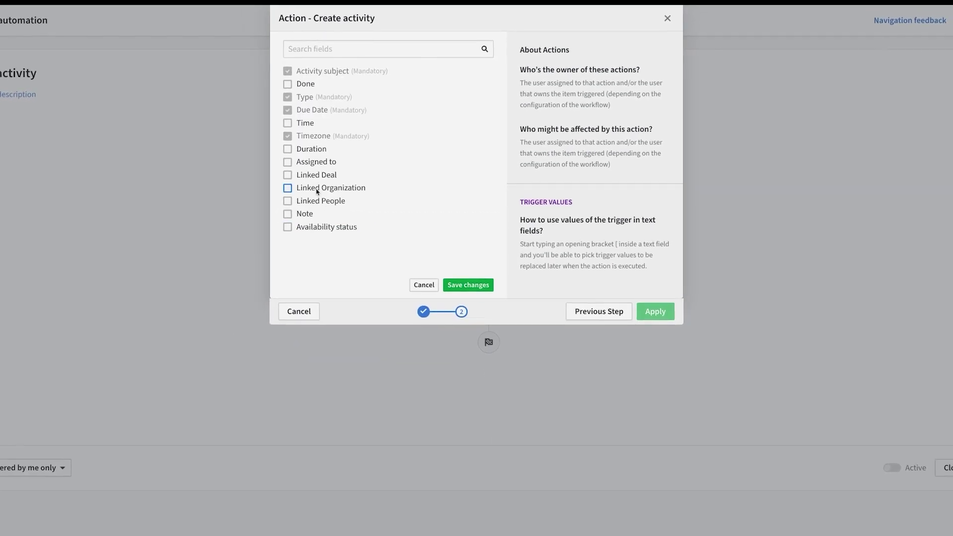
pyautogui.click(288, 163)
pyautogui.click(288, 176)
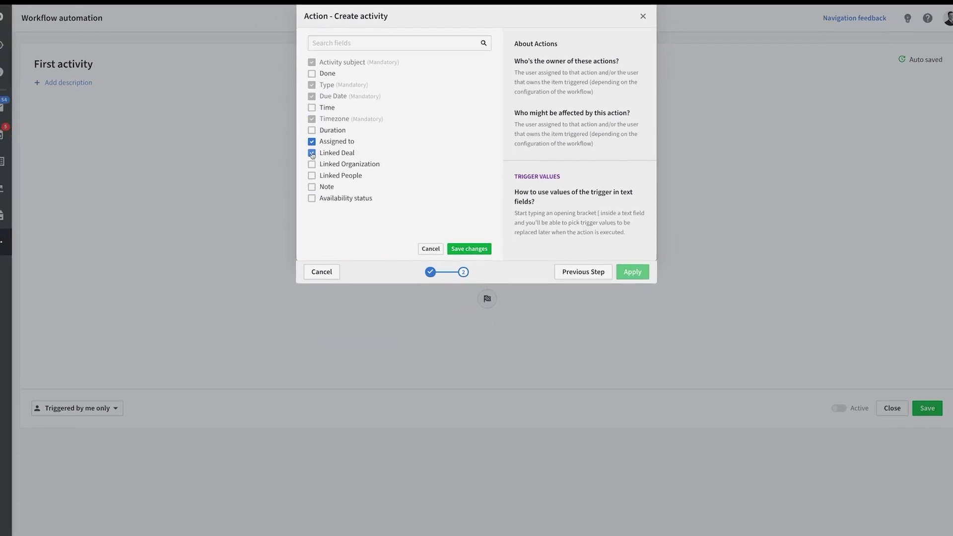
pyautogui.click(469, 249)
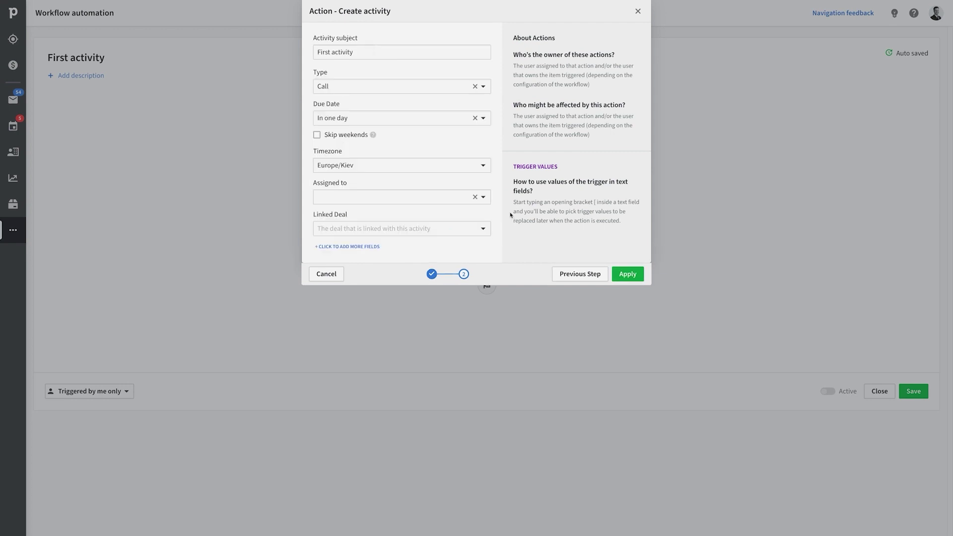
pyautogui.click(483, 207)
pyautogui.scroll(-3, 425, 308)
pyautogui.click(447, 508)
pyautogui.click(447, 228)
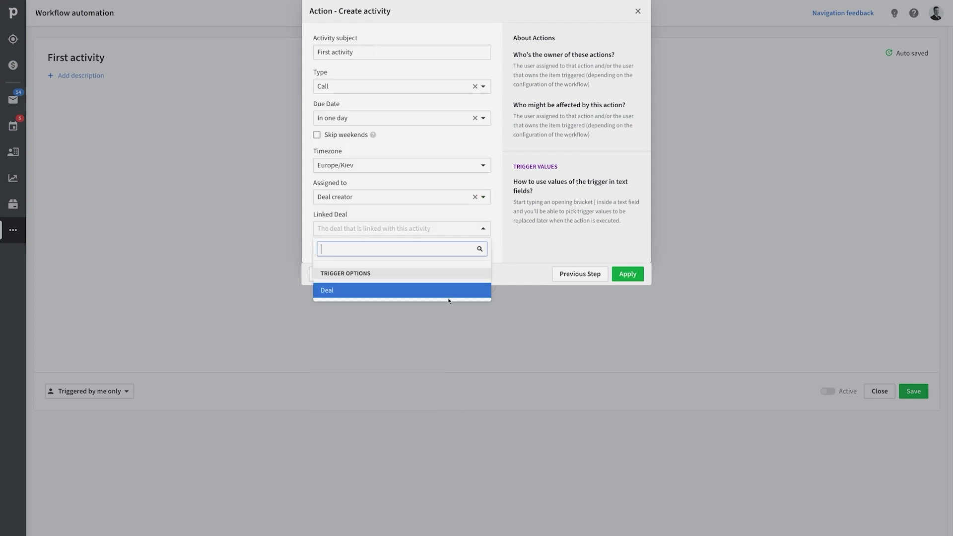
pyautogui.click(449, 292)
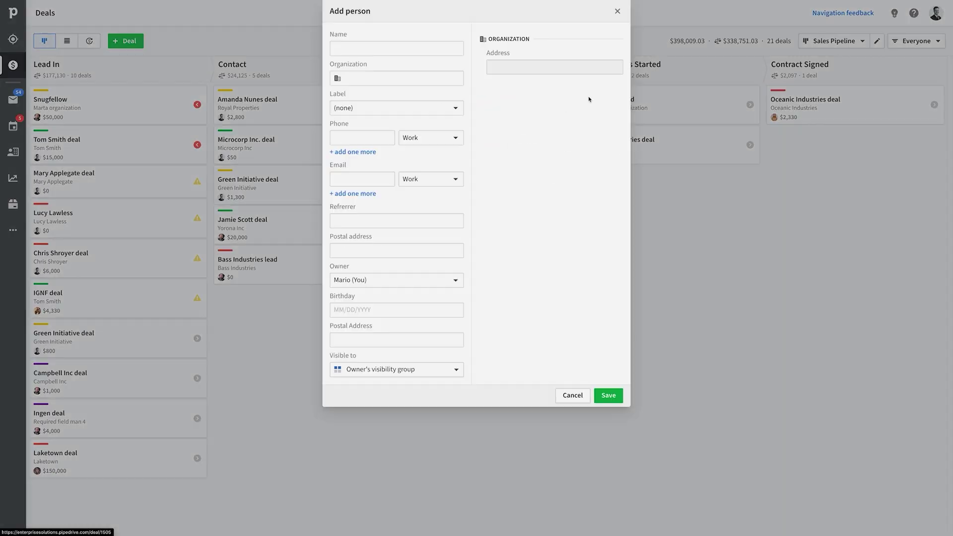
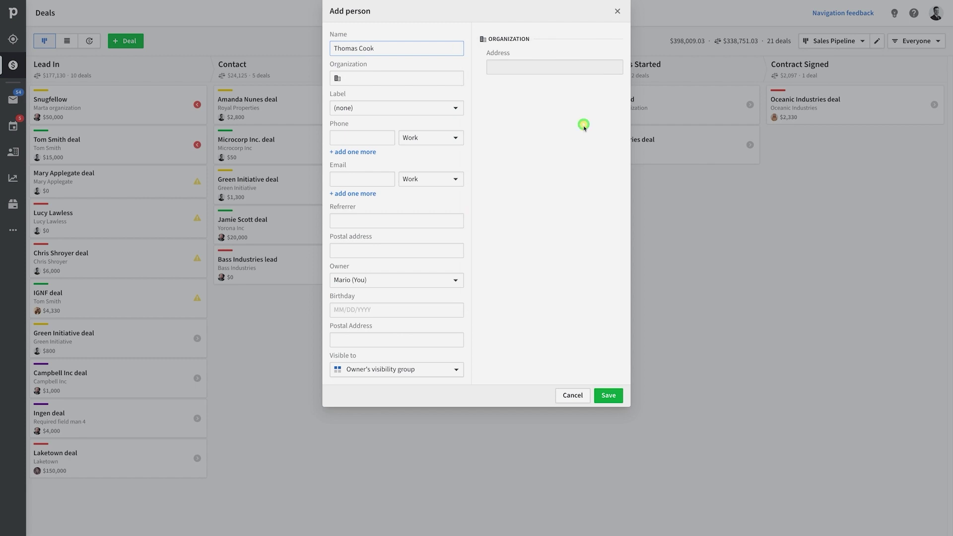
# - Save a new person with their name, e-mail and the suggested Palo Alto address, then dismiss the notification
pyautogui.click(362, 179)
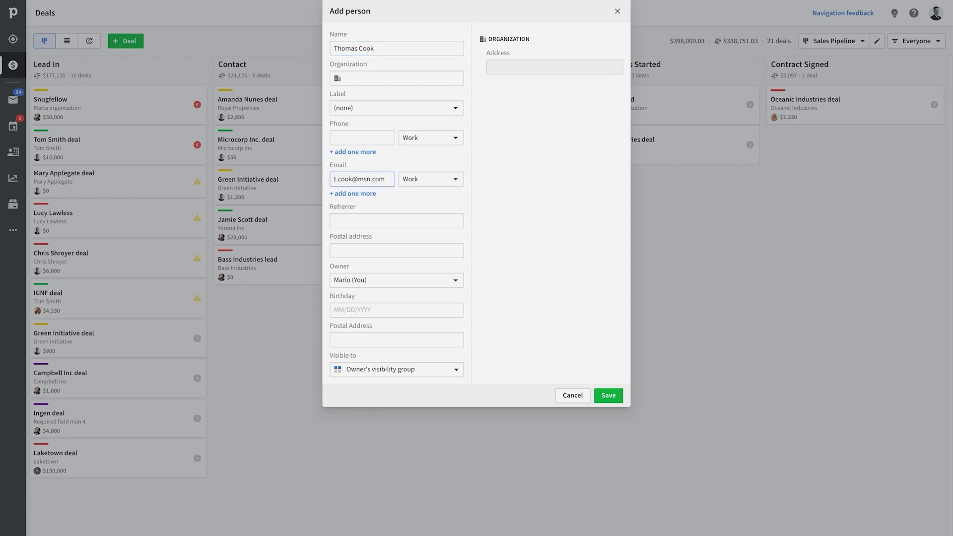
pyautogui.click(397, 340)
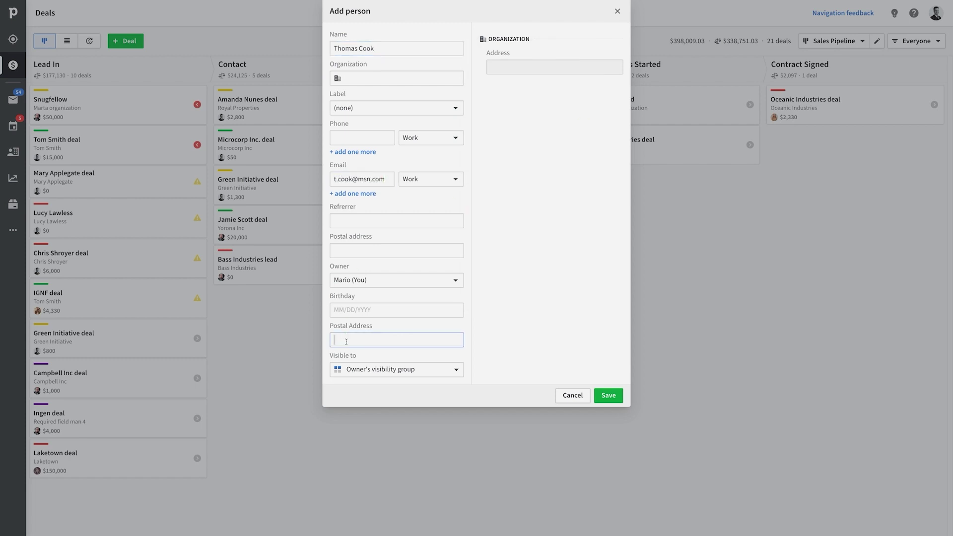
pyautogui.write('Palo')
pyautogui.press('Down')
pyautogui.press('Return')
pyautogui.click(609, 396)
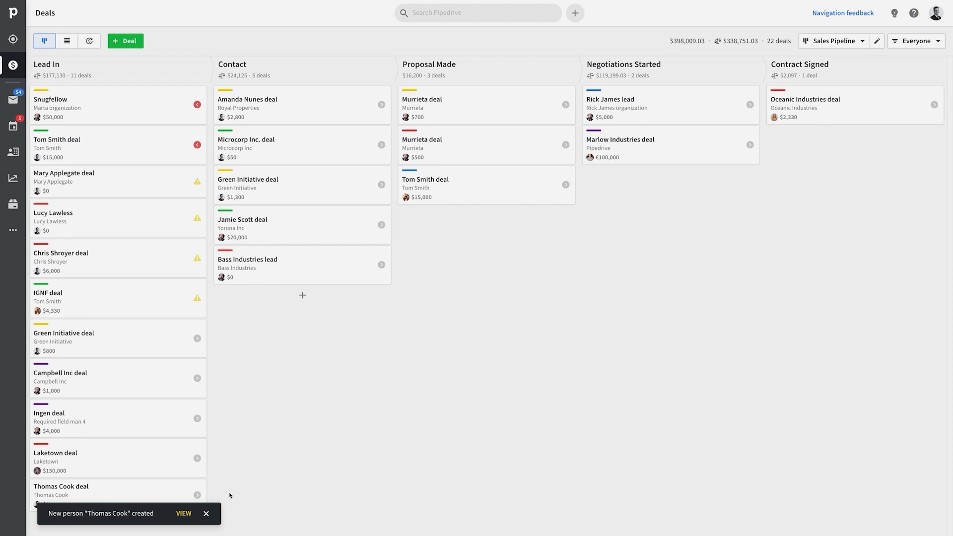
pyautogui.click(205, 515)
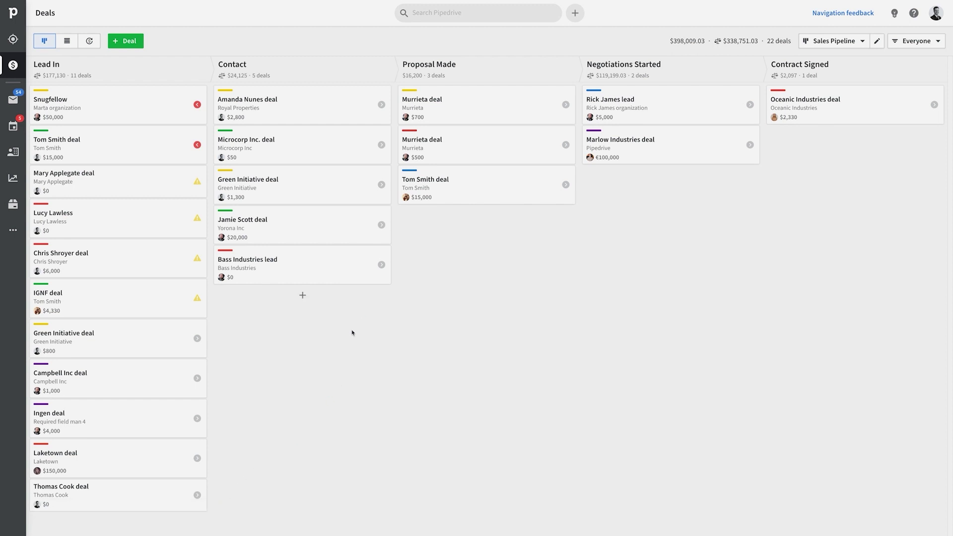
pyautogui.click(111, 493)
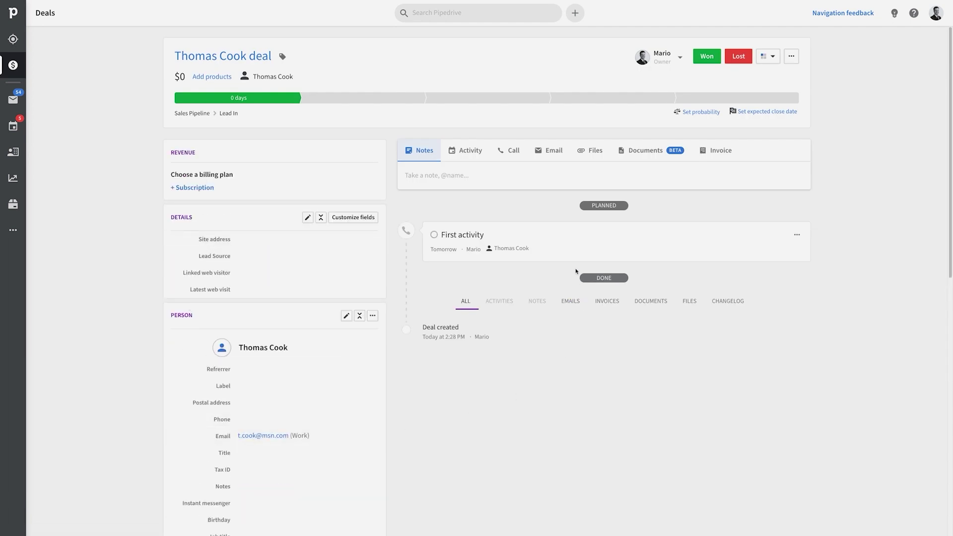
pyautogui.click(464, 235)
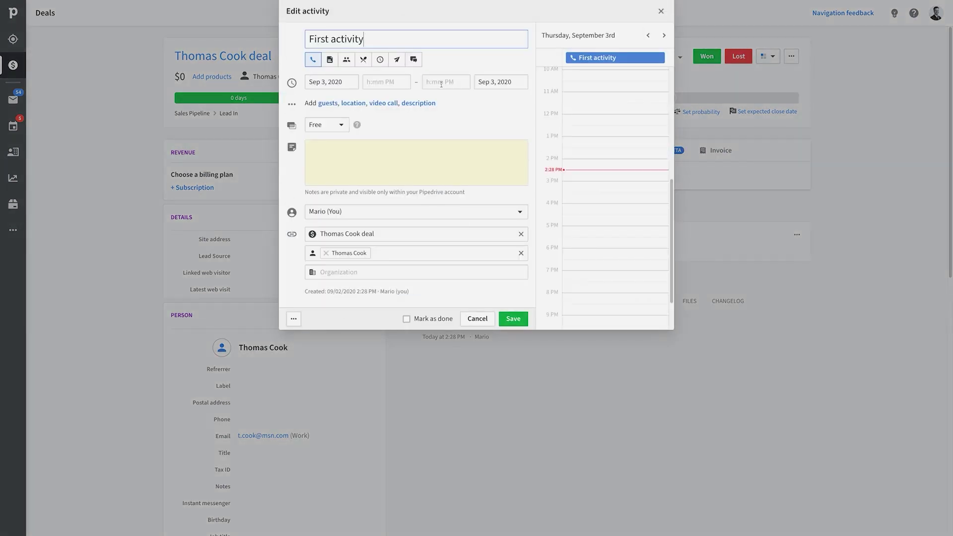
pyautogui.click(662, 12)
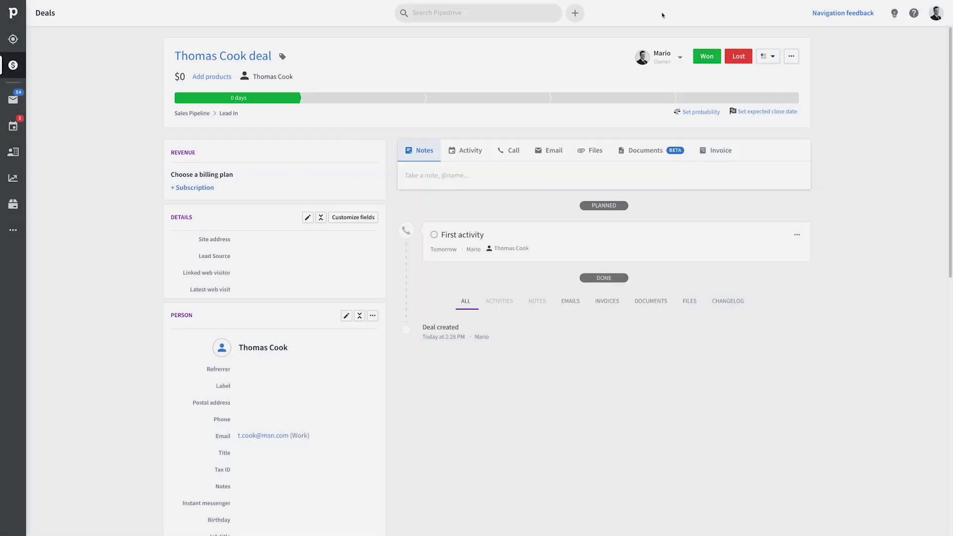
pyautogui.scroll(-3, 264, 440)
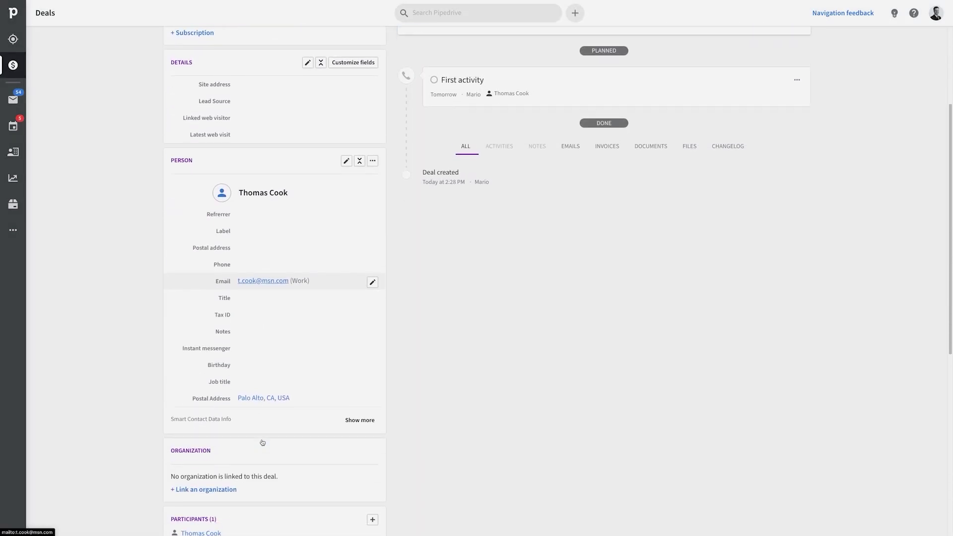
pyautogui.scroll(3, 262, 443)
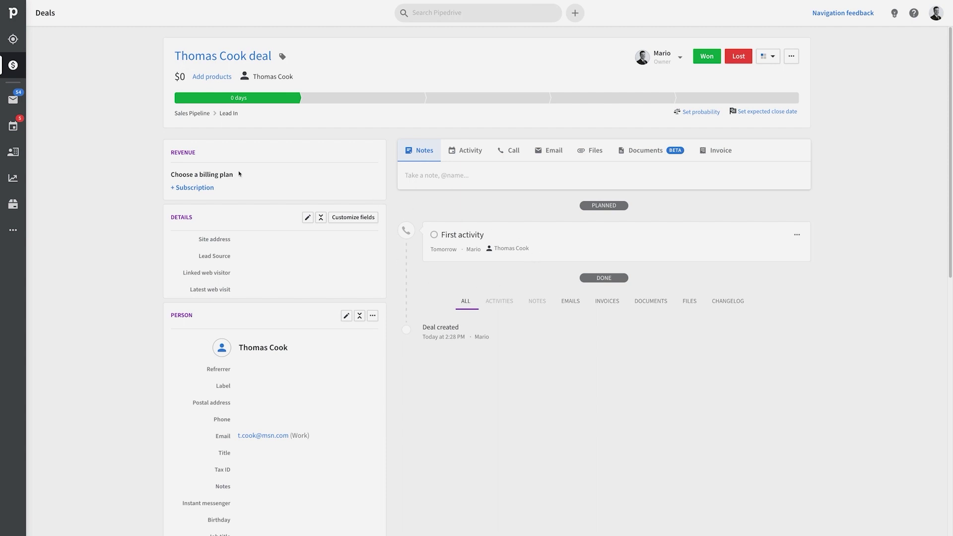
pyautogui.click(13, 65)
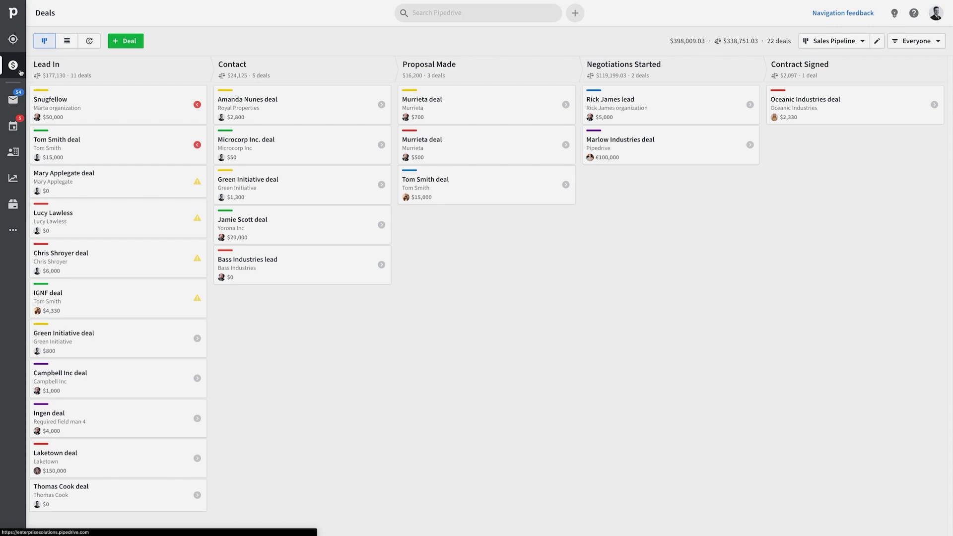